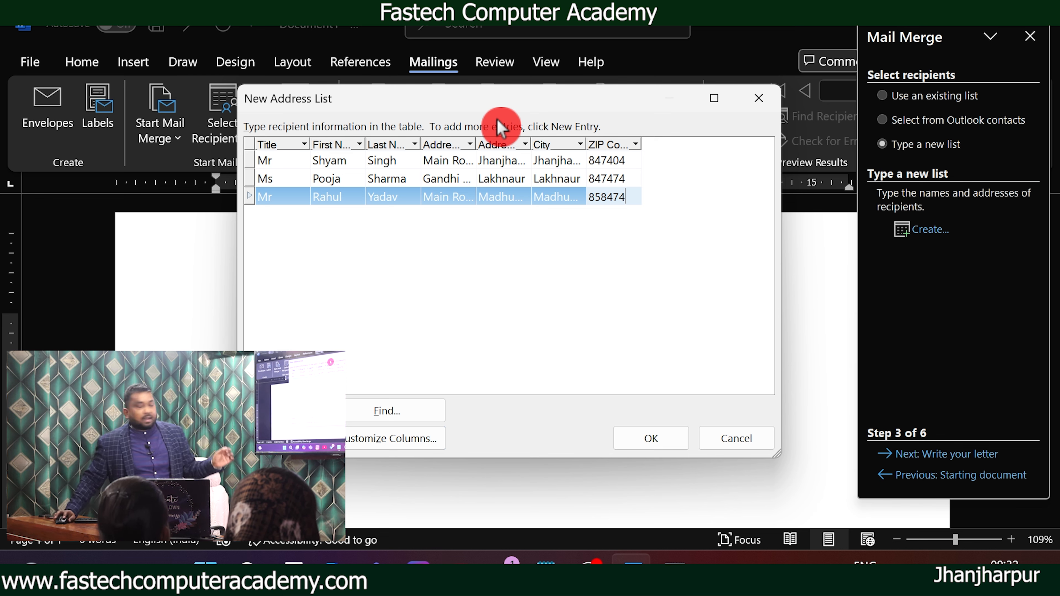
- Confirm the new recipient list and choose the ABHI folder on Local Disk (D:) as its save location
left_click(683, 441)
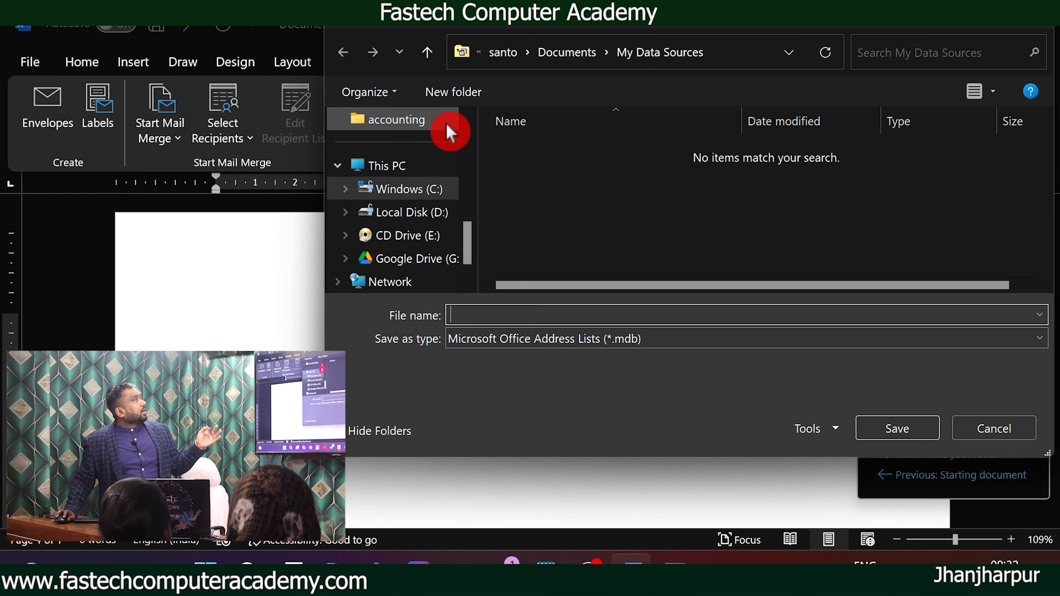
left_click_drag(459, 13, 347, 55)
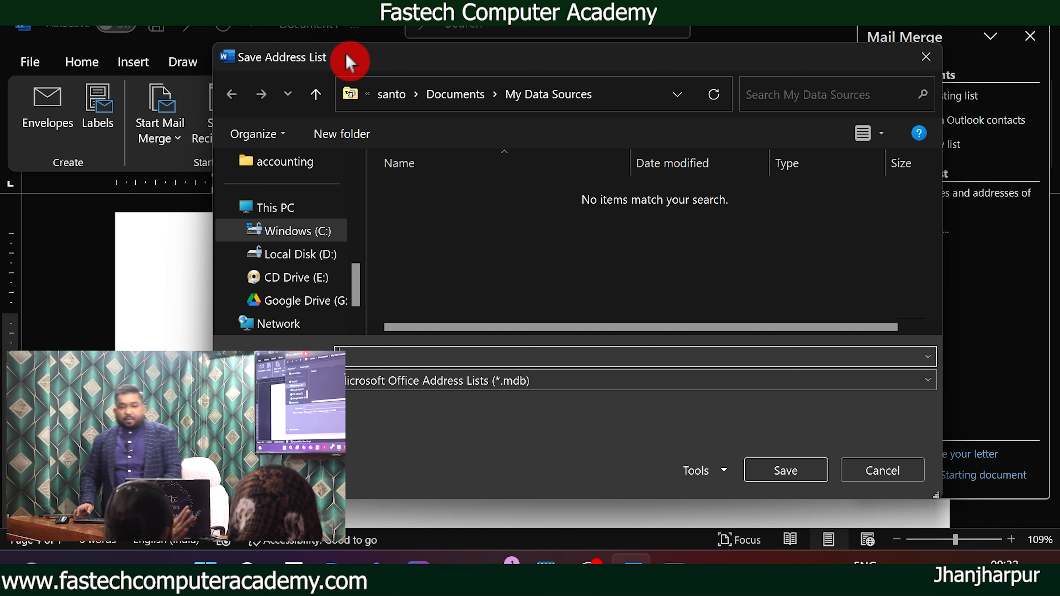
left_click(328, 255)
left_click(474, 274)
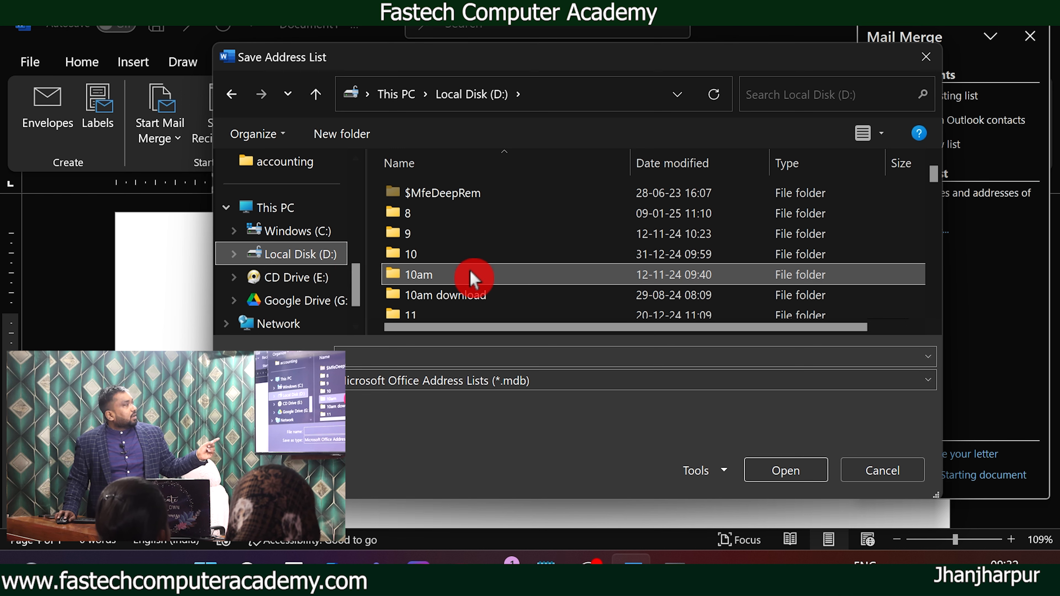
scroll(474, 278, "down", 2)
scroll(530, 280, "down", 1)
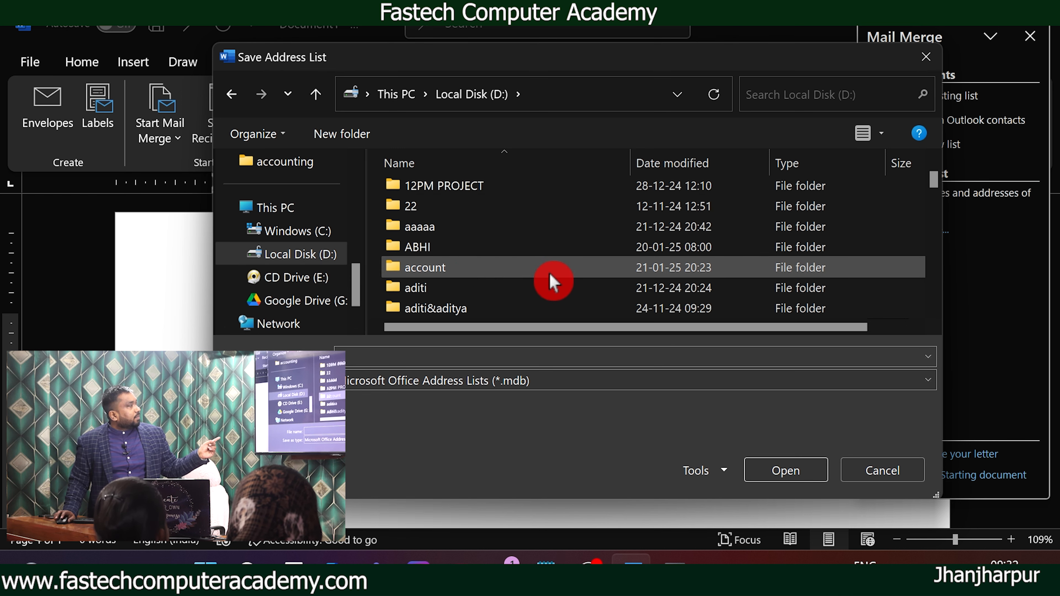
double_click(444, 251)
- Name the address list file "friend's list" and save it as a Microsoft Office Address List
left_click(377, 360)
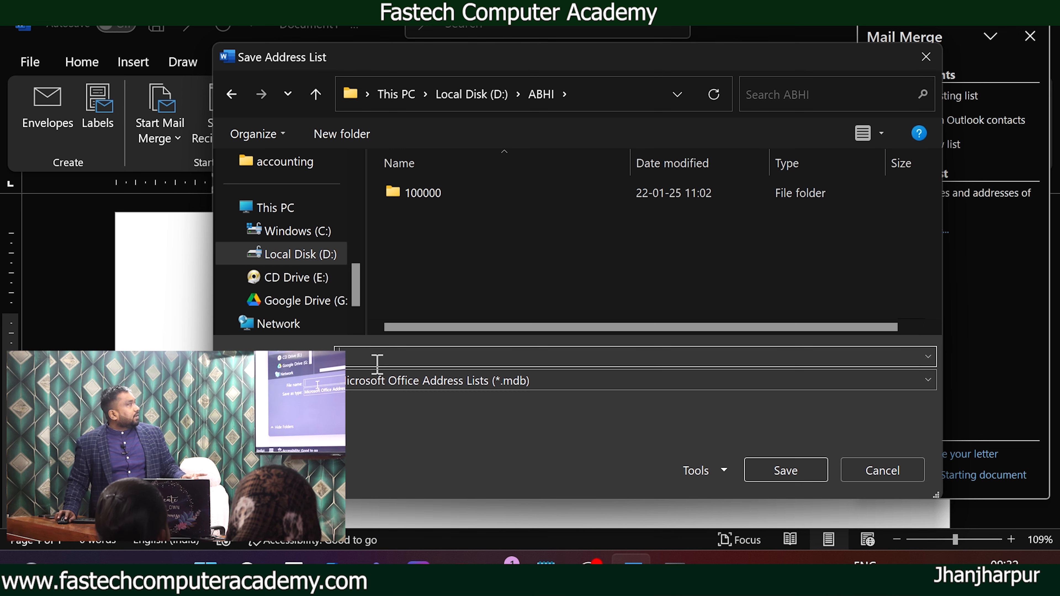
type("fren")
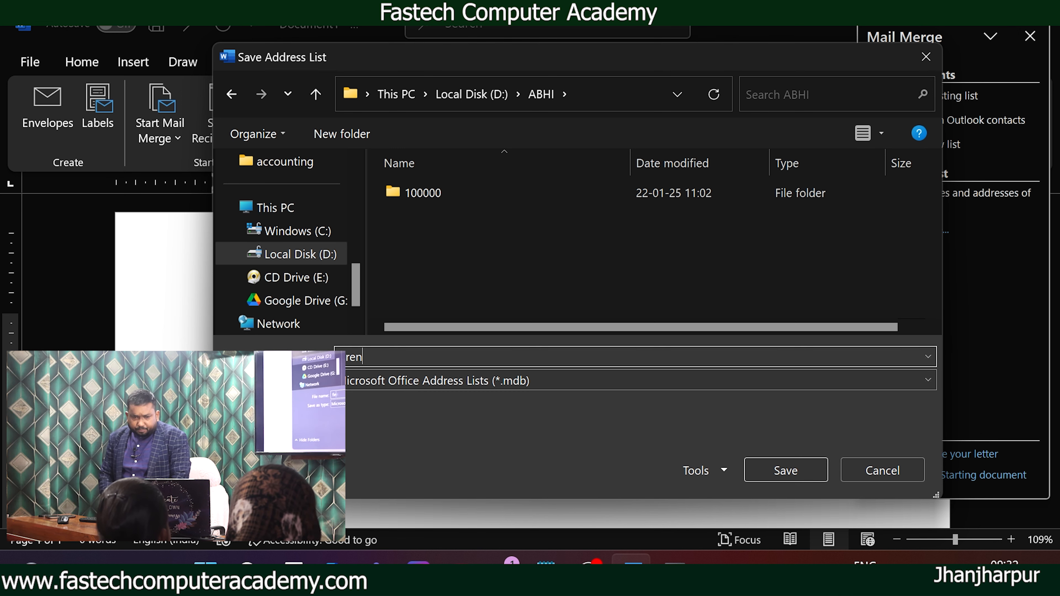
key("BackSpace")
key("BackSpace")
type("i")
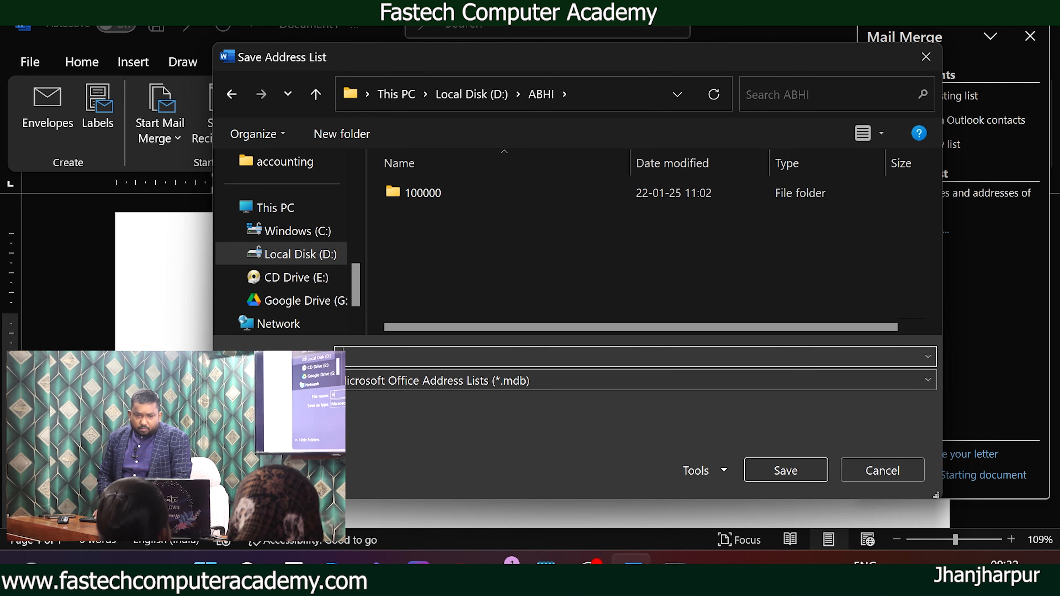
type("end's list")
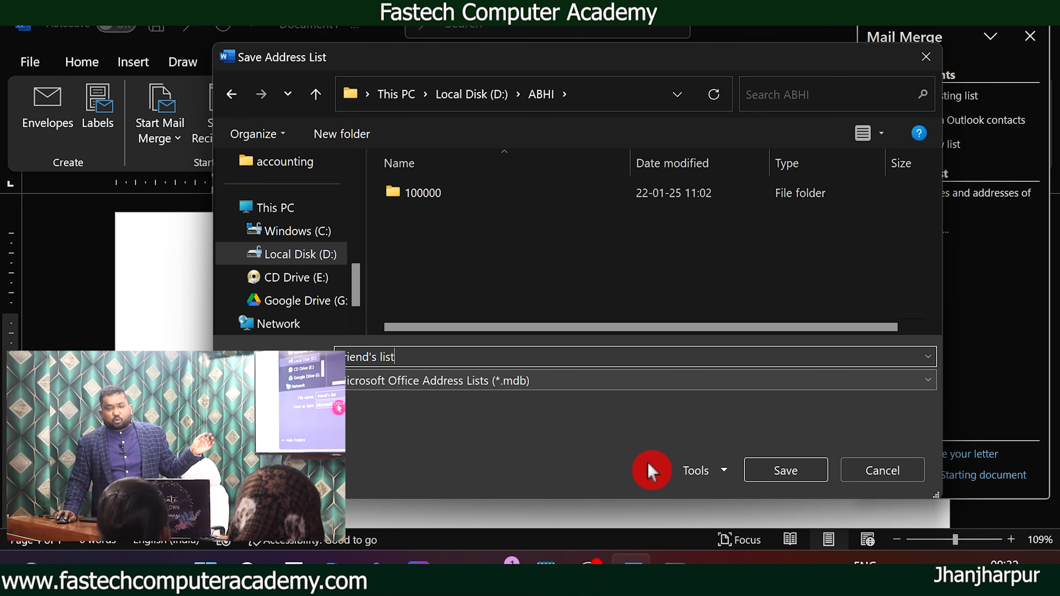
left_click(793, 472)
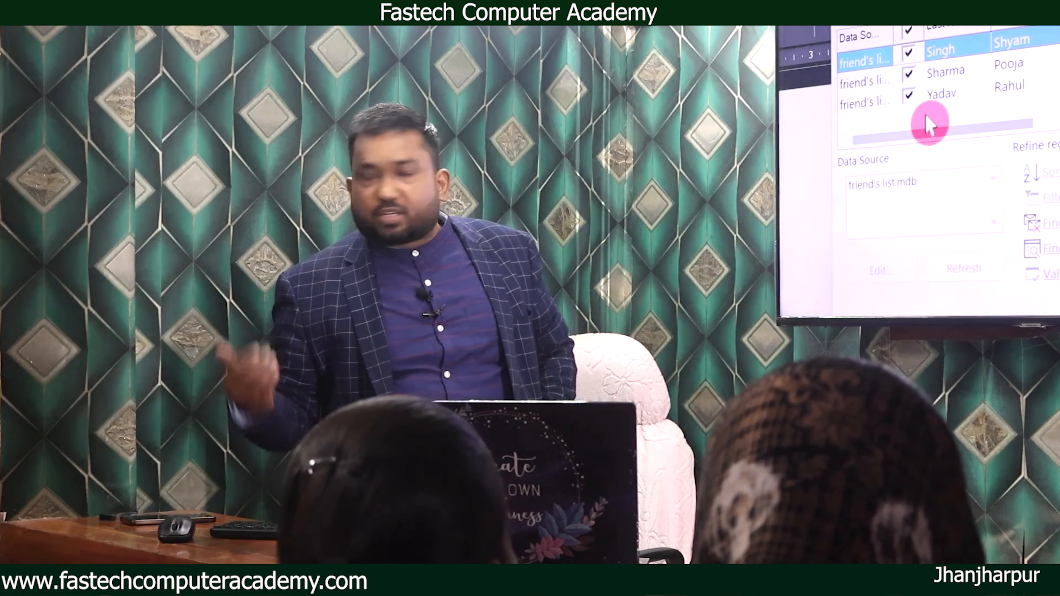
- Confirm the mail merge recipient list with every entry kept included
left_click(912, 73)
left_click(913, 75)
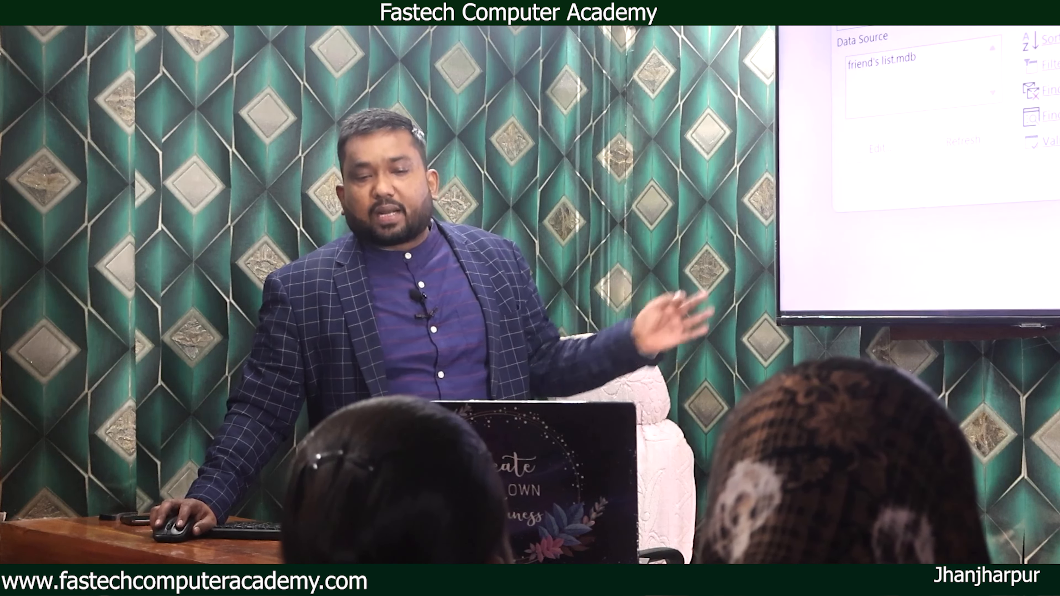
left_click(1057, 179)
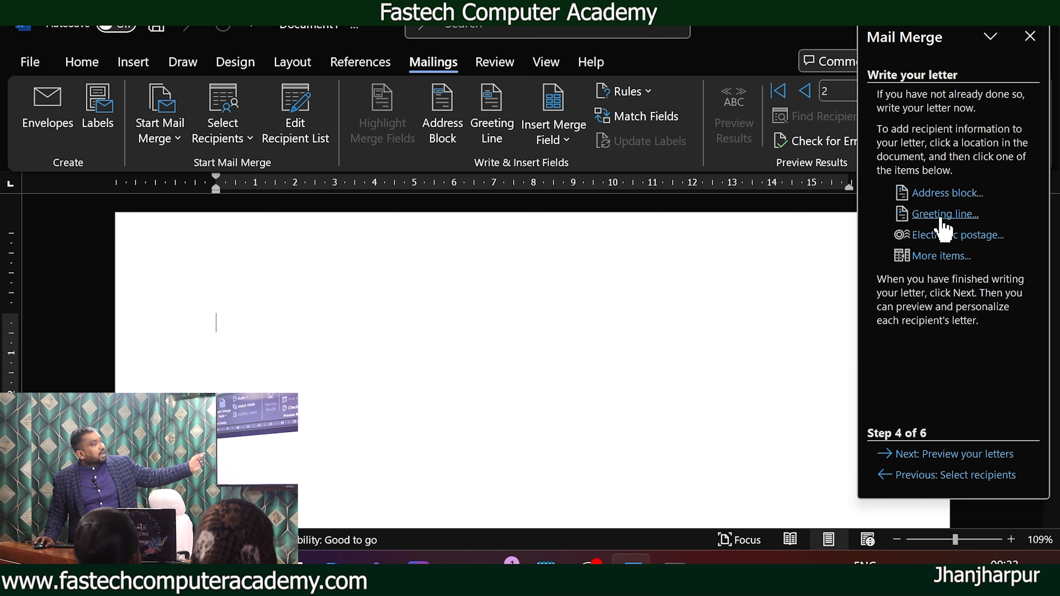
- Insert an address block with the postal address and the name format using courtesy title, full first name and surname, without middle initial
left_click(944, 194)
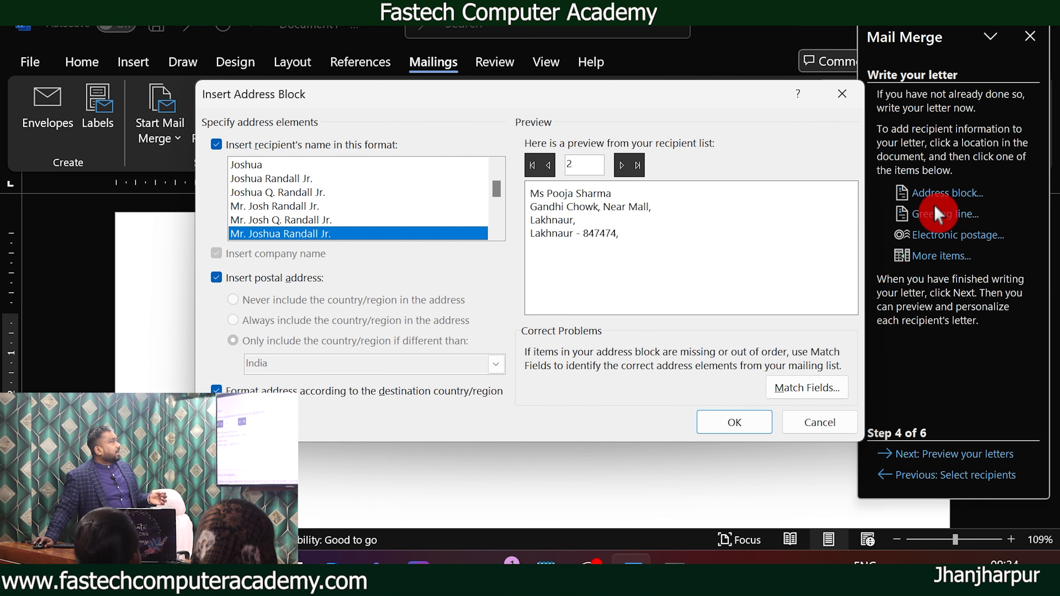
left_click(552, 164)
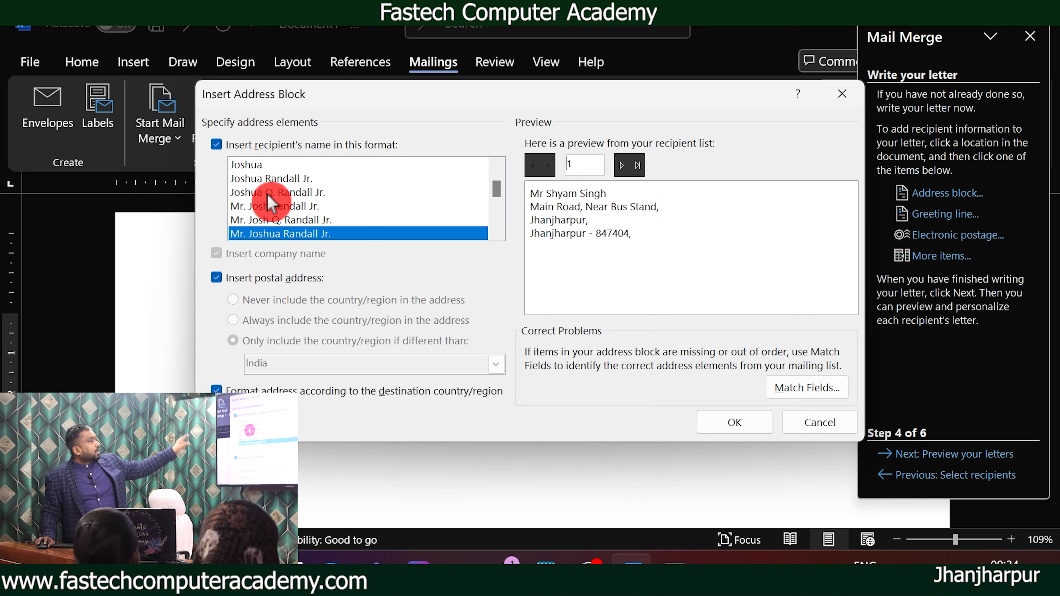
mouse_move(497, 195)
left_mouse_down()
mouse_move(496, 180)
mouse_move(497, 199)
left_mouse_up()
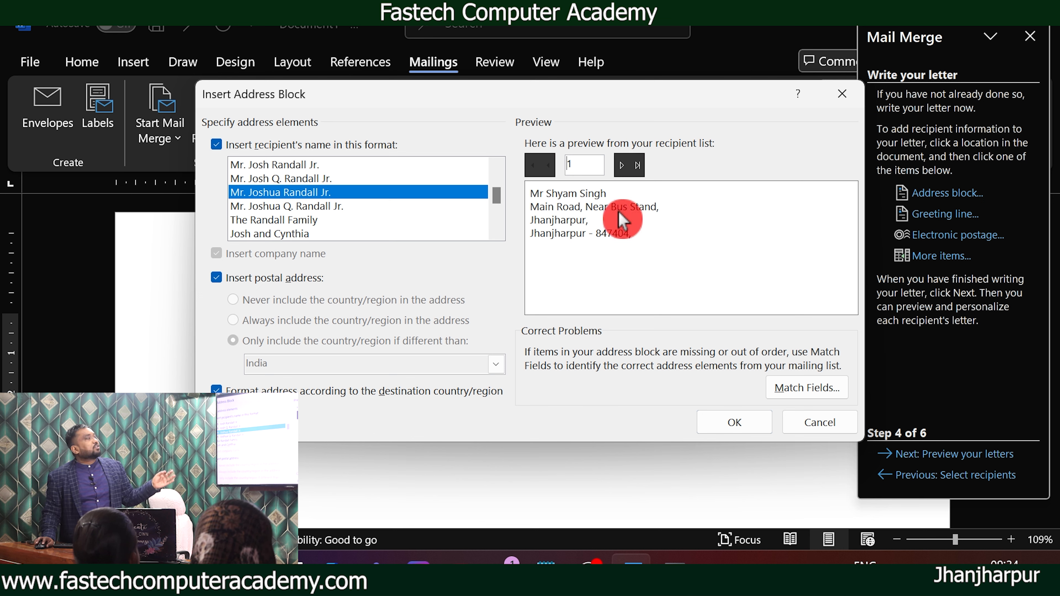
left_click(266, 208)
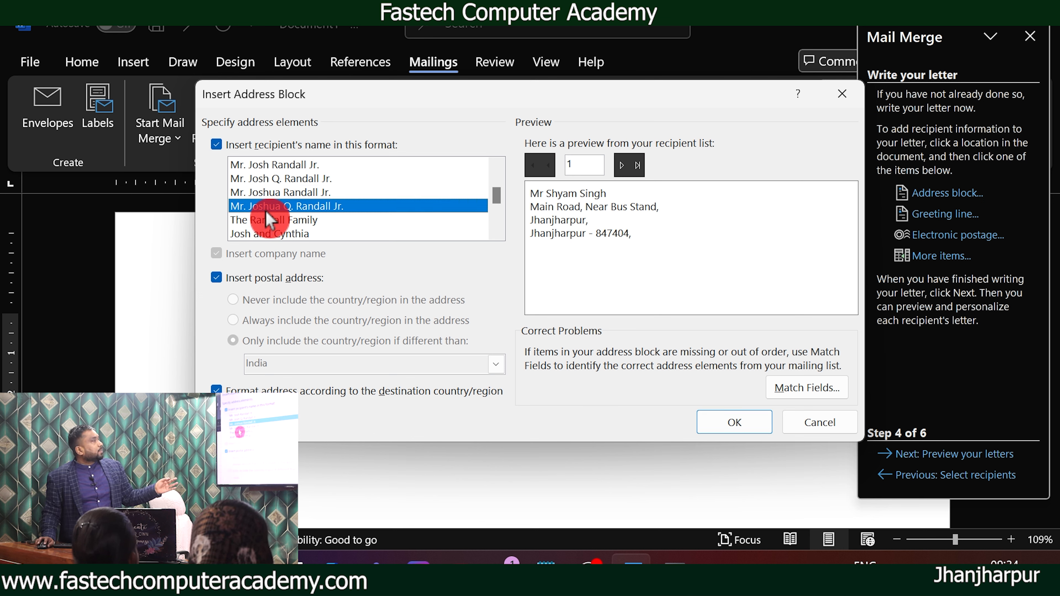
left_click(296, 222)
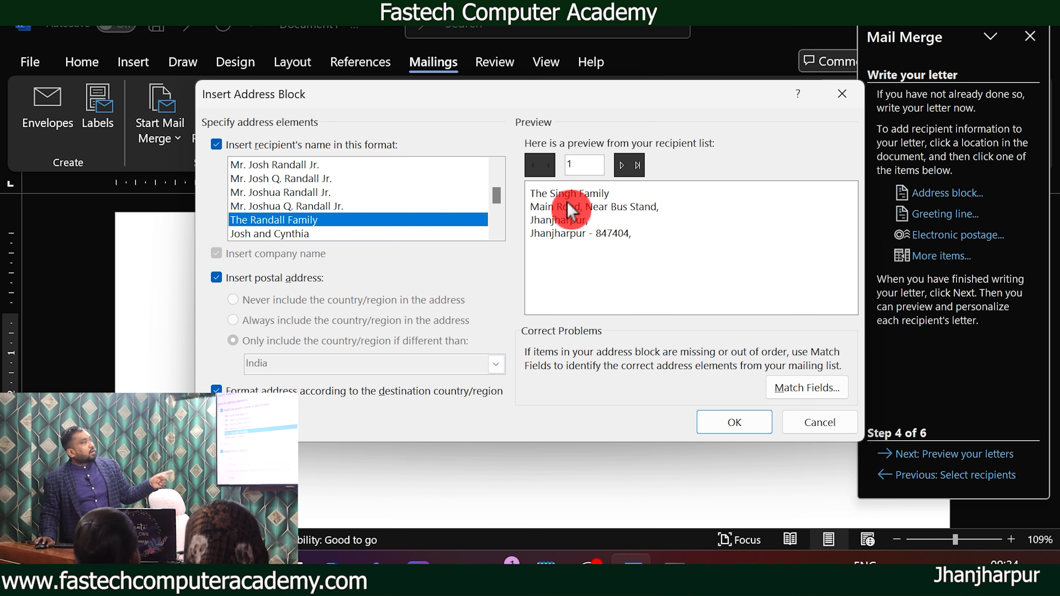
left_click(288, 193)
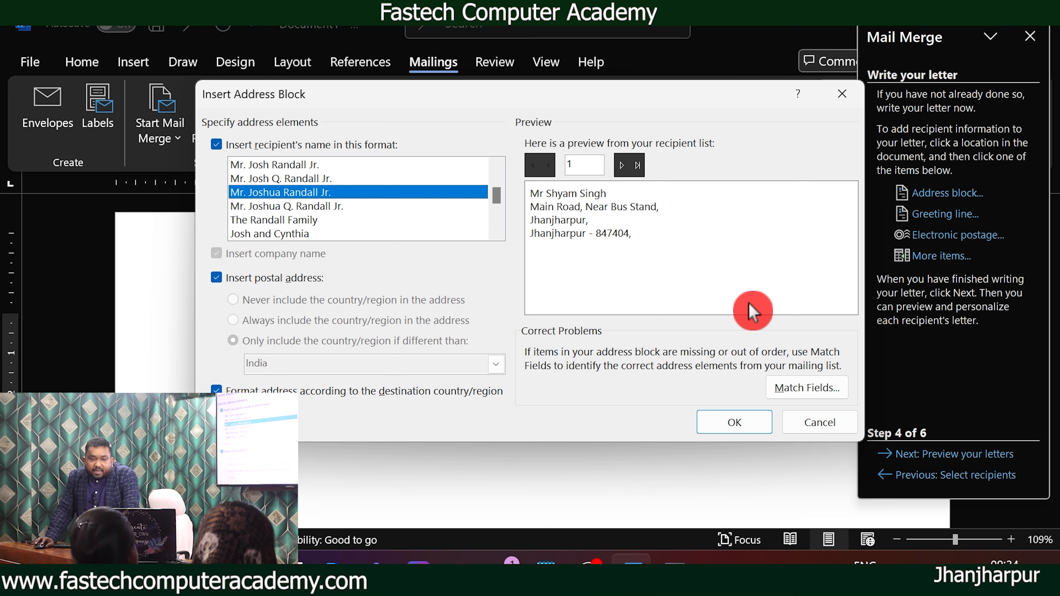
left_click(748, 421)
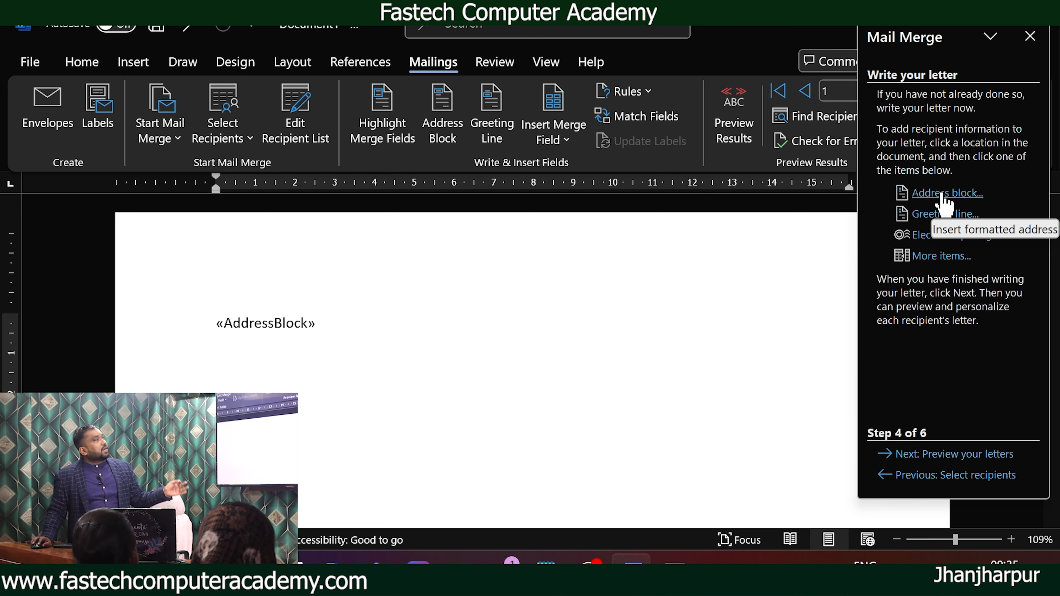
- Insert a greeting line with "Dear", the recipient's first and last name and a comma below the address block, and advance to the letter preview
left_click(966, 172)
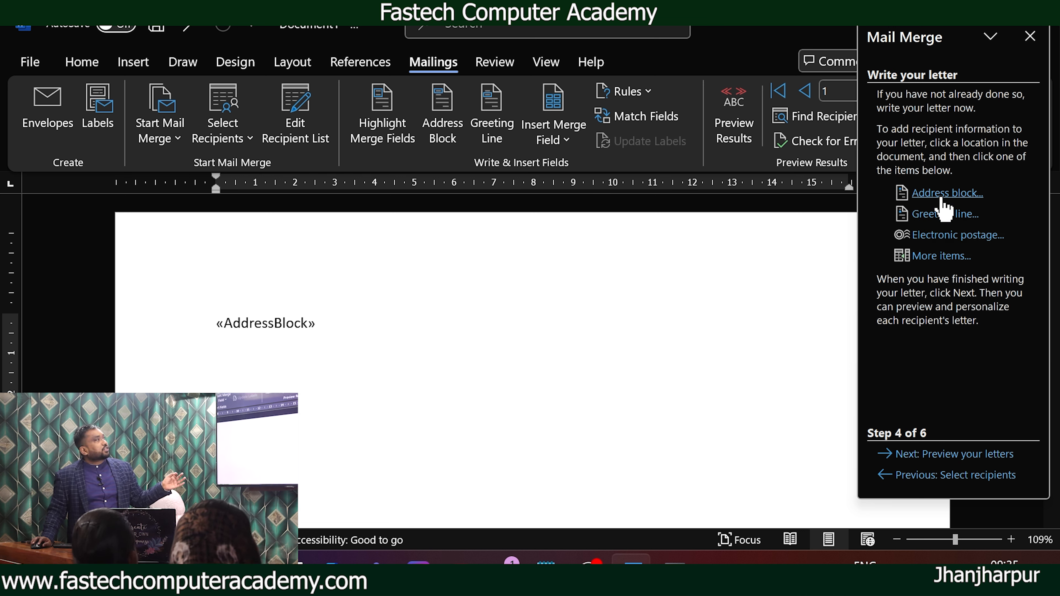
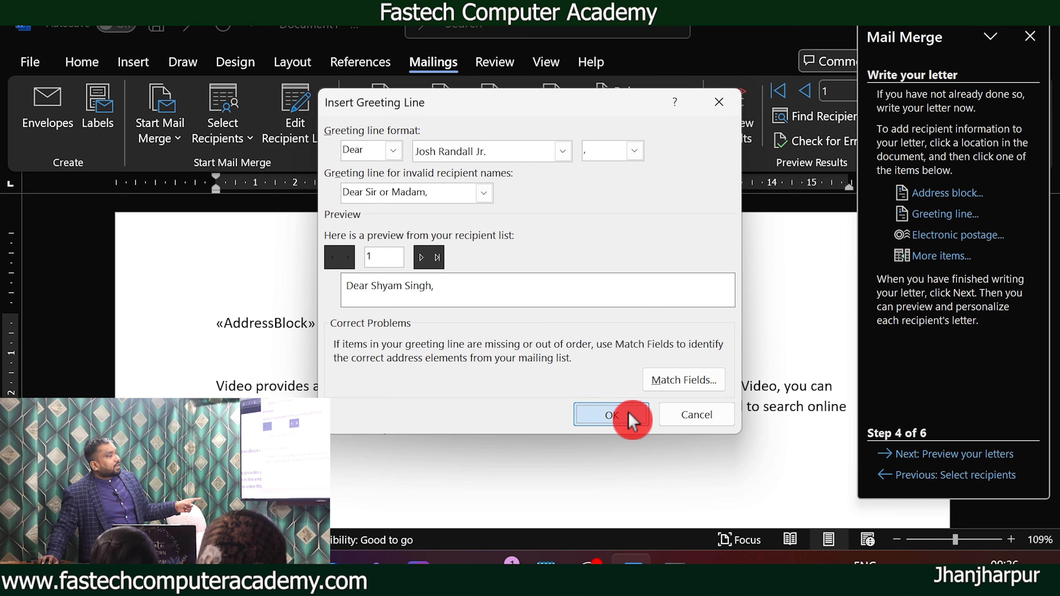
left_click(611, 414)
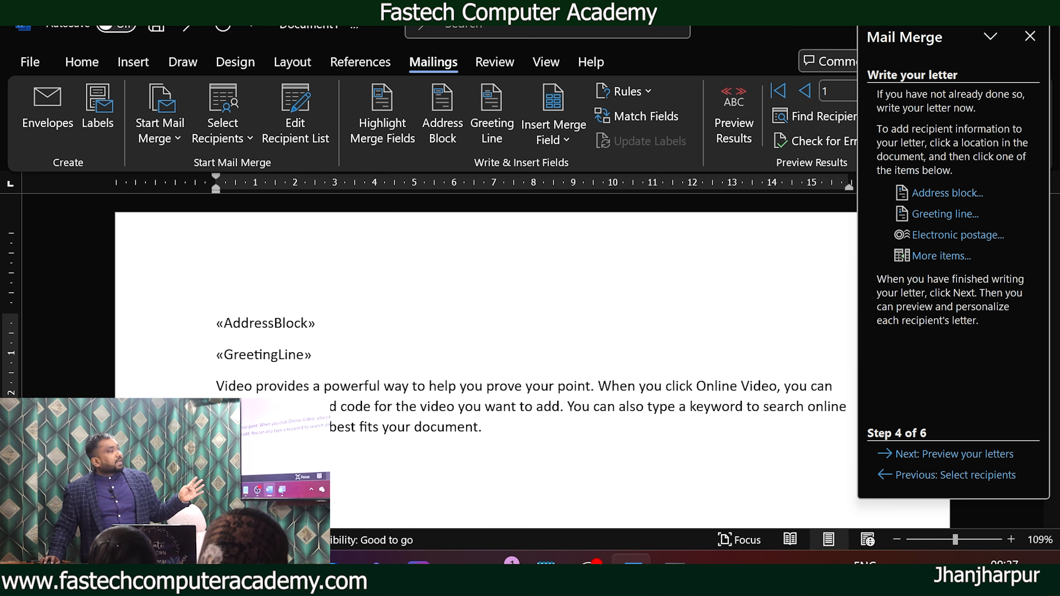
left_click(980, 474)
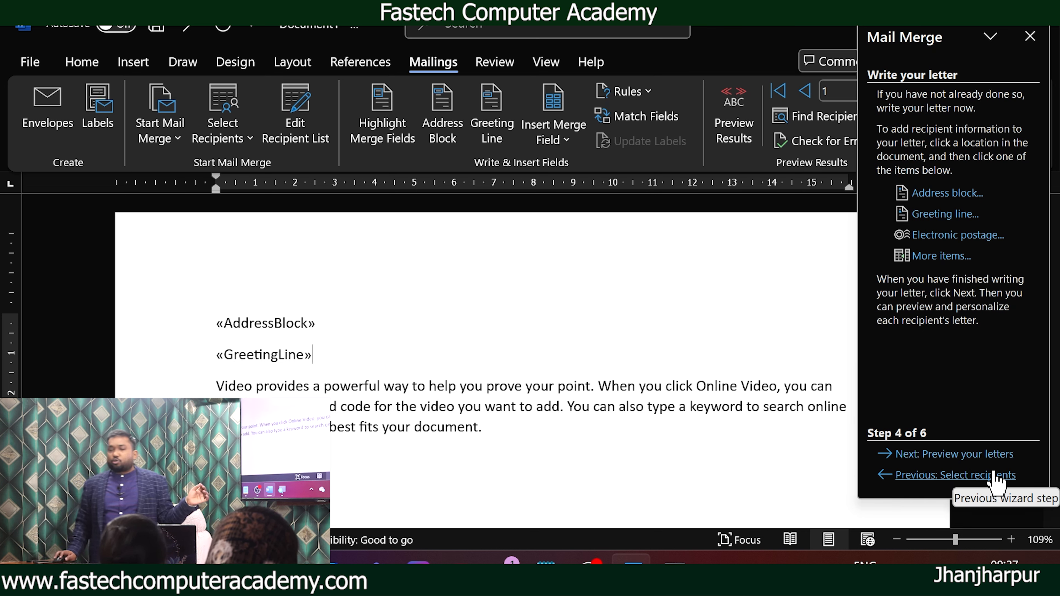
left_click(968, 455)
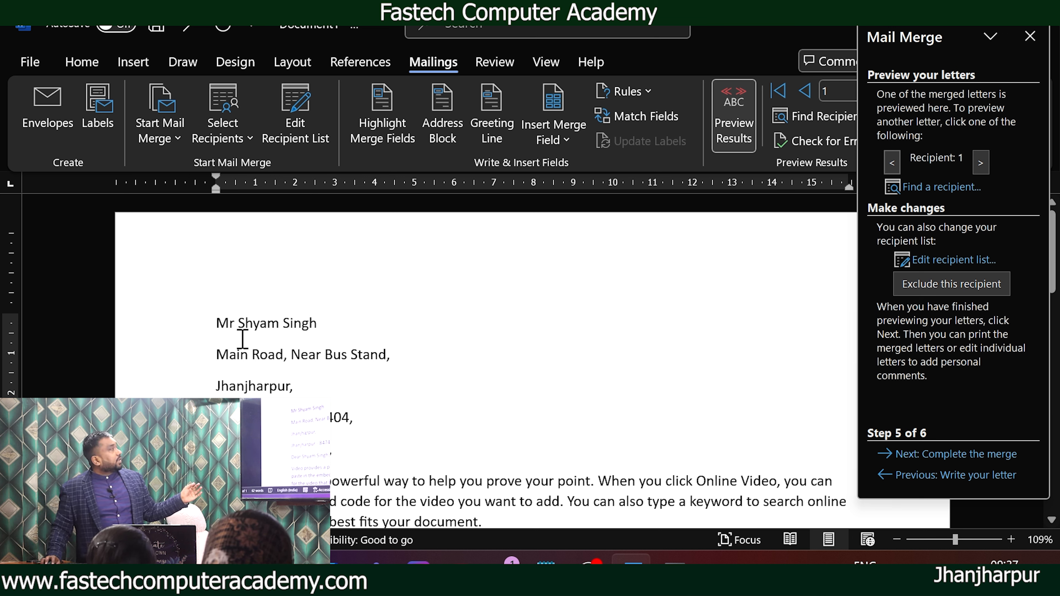
- Set the line spacing of the recipient's address lines to 1.0
left_click_drag(215, 327, 360, 413)
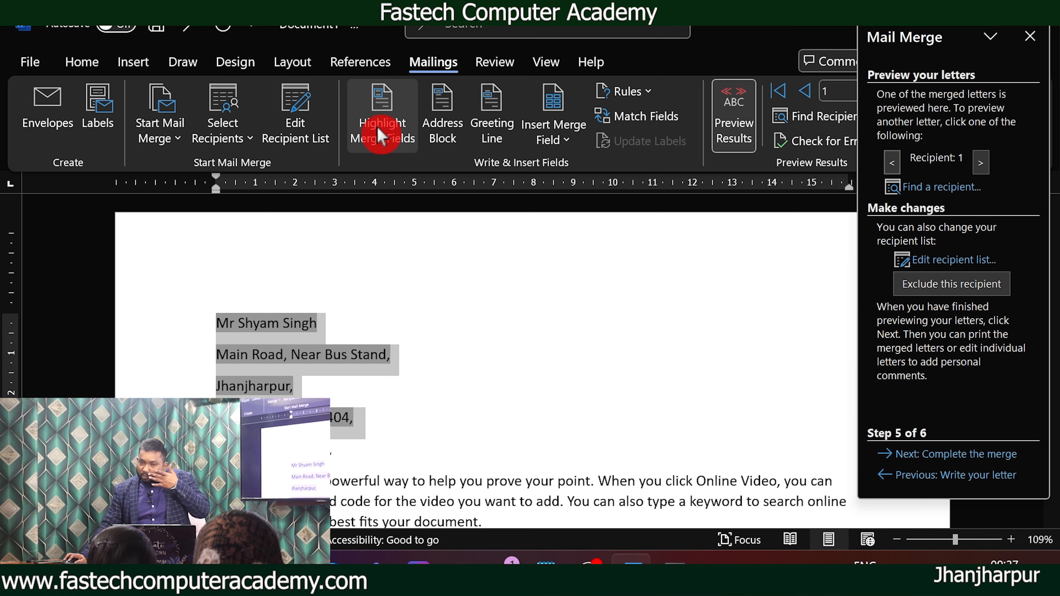
left_click(91, 63)
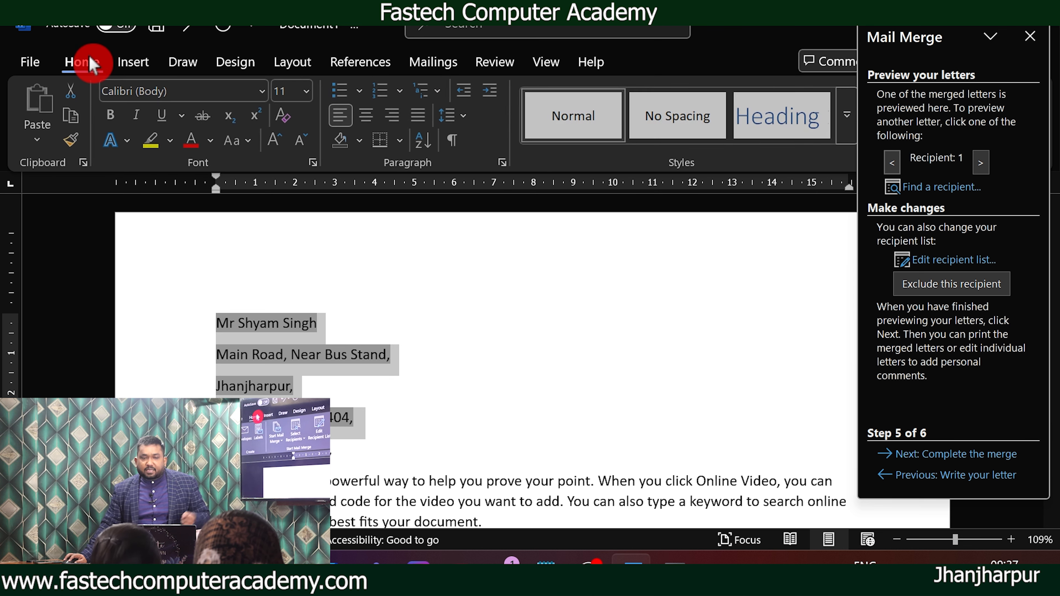
left_click(459, 119)
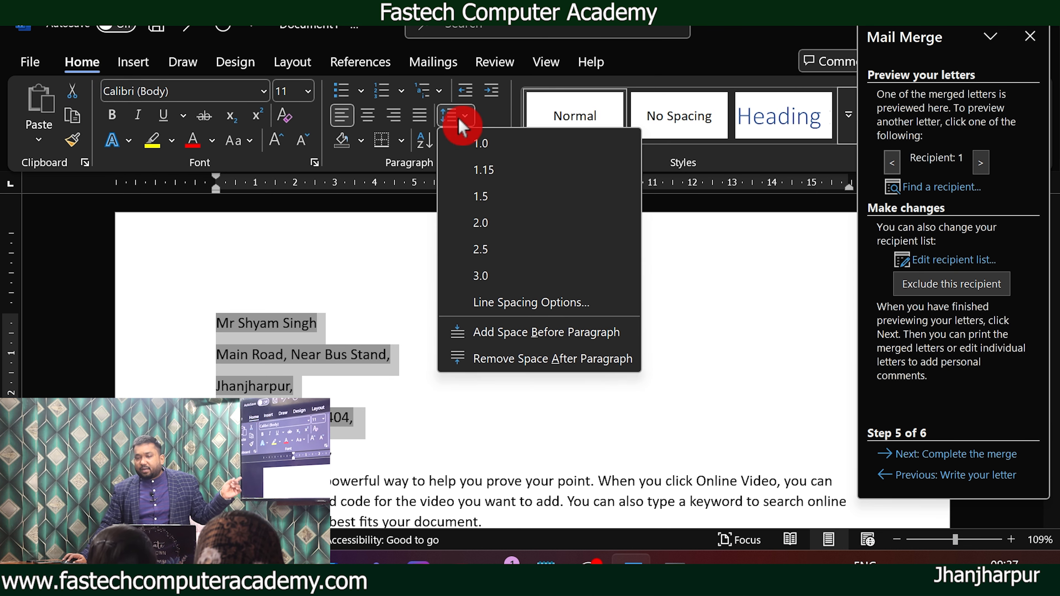
left_click(495, 145)
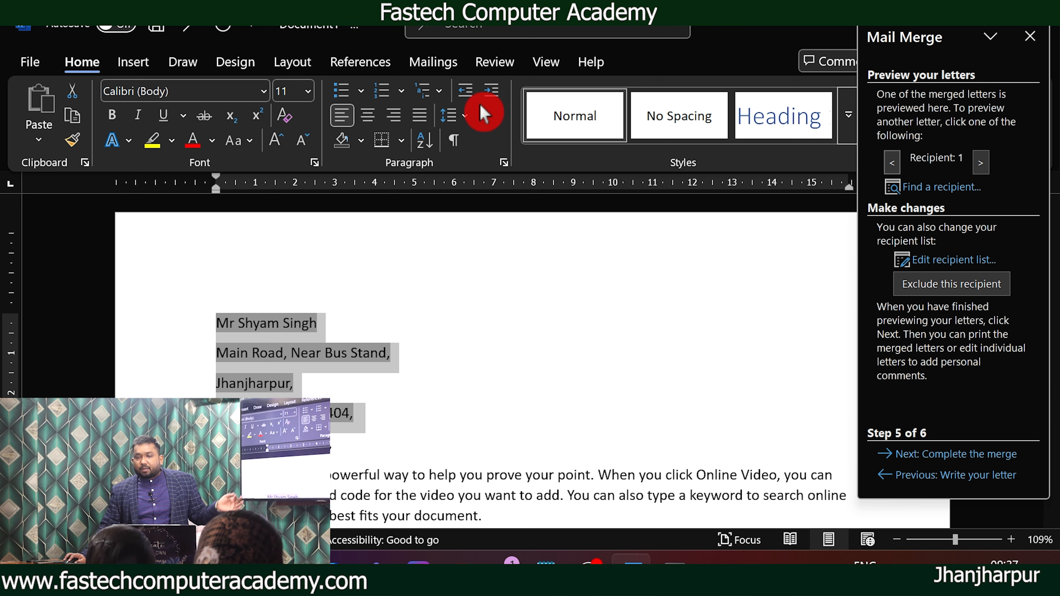
- Set the spacing after the address lines to 0 pt and insert an empty line between the address and the greeting
left_click(466, 117)
left_click(573, 303)
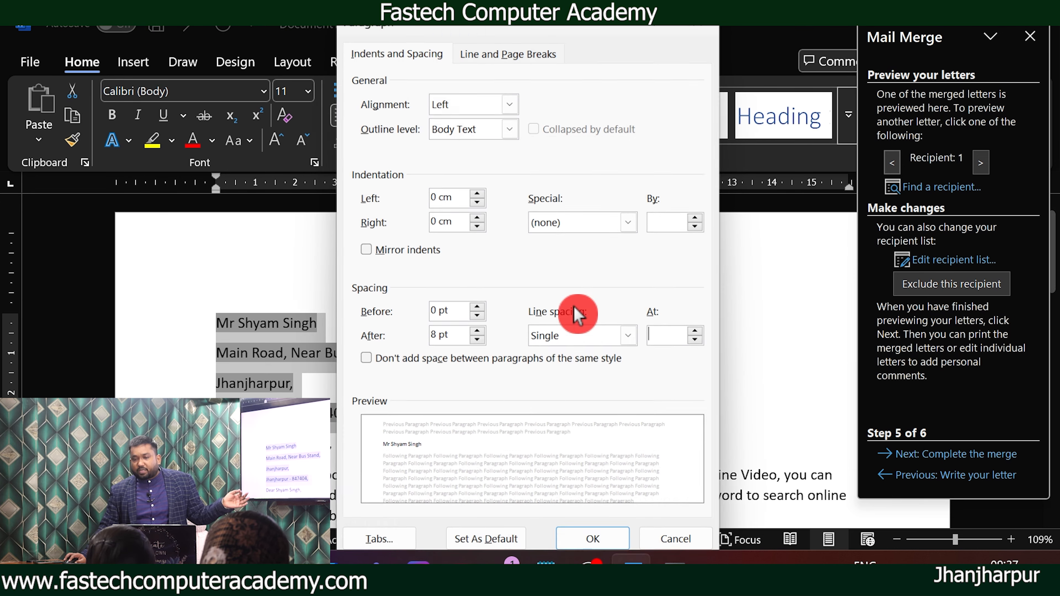
left_click(477, 341)
left_click(477, 342)
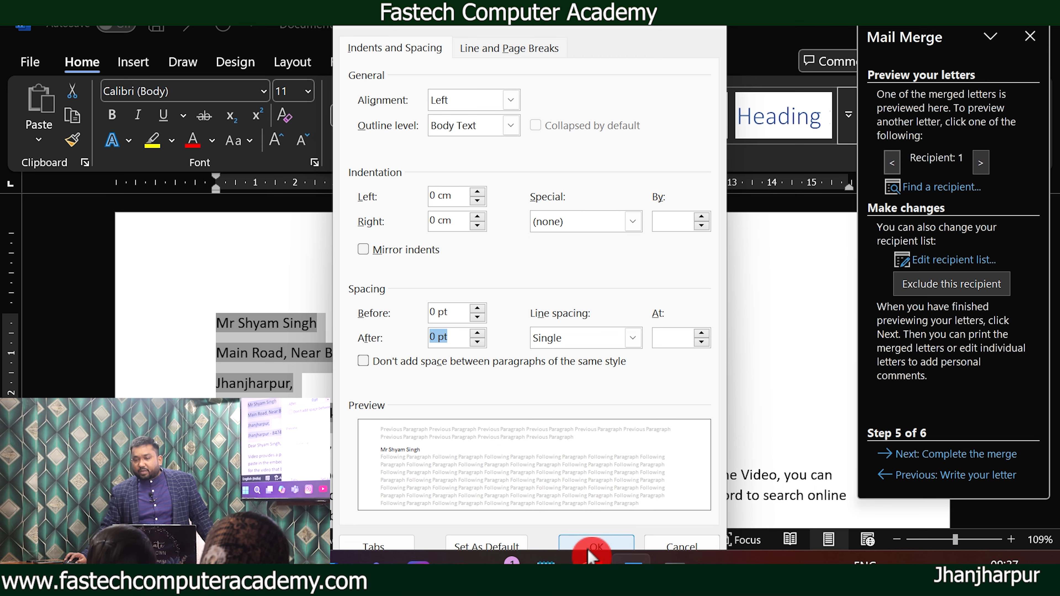
left_click(589, 551)
left_click(373, 381)
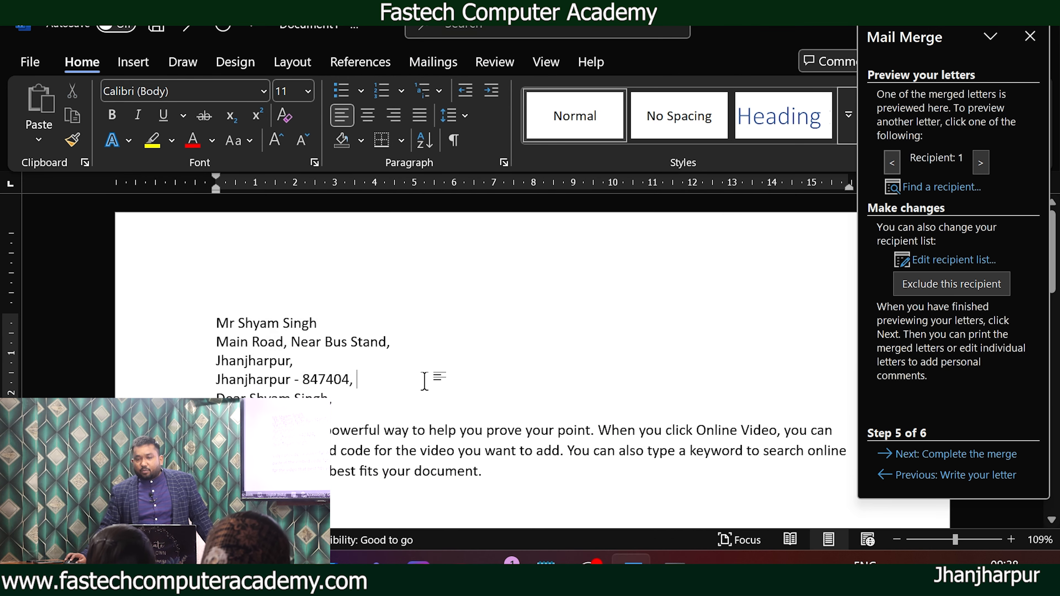
key("Return")
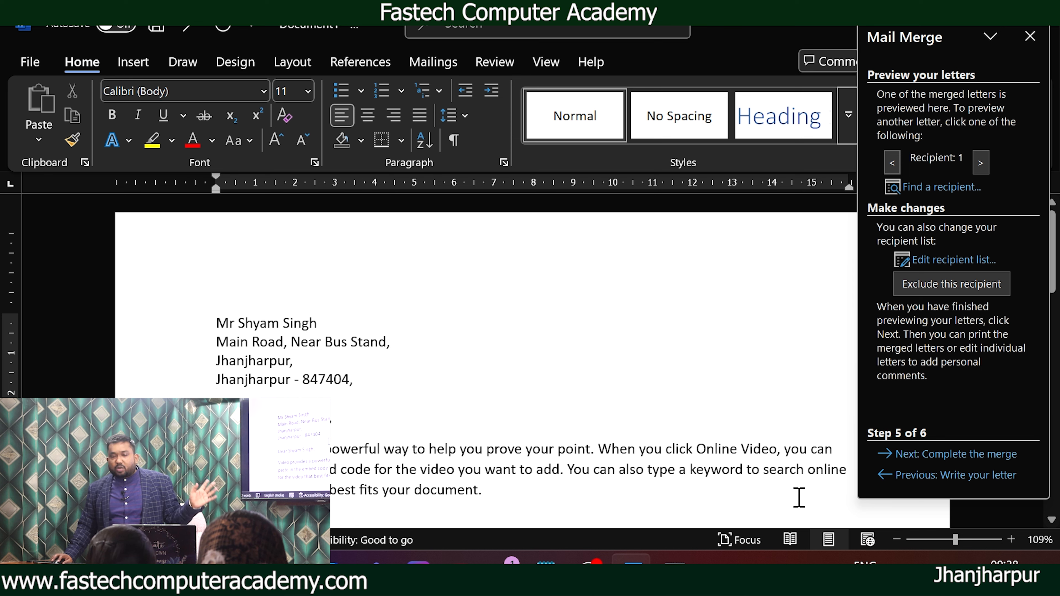
- Complete the mail merge by generating editable individual letters for all records in a new document
left_click(1005, 455)
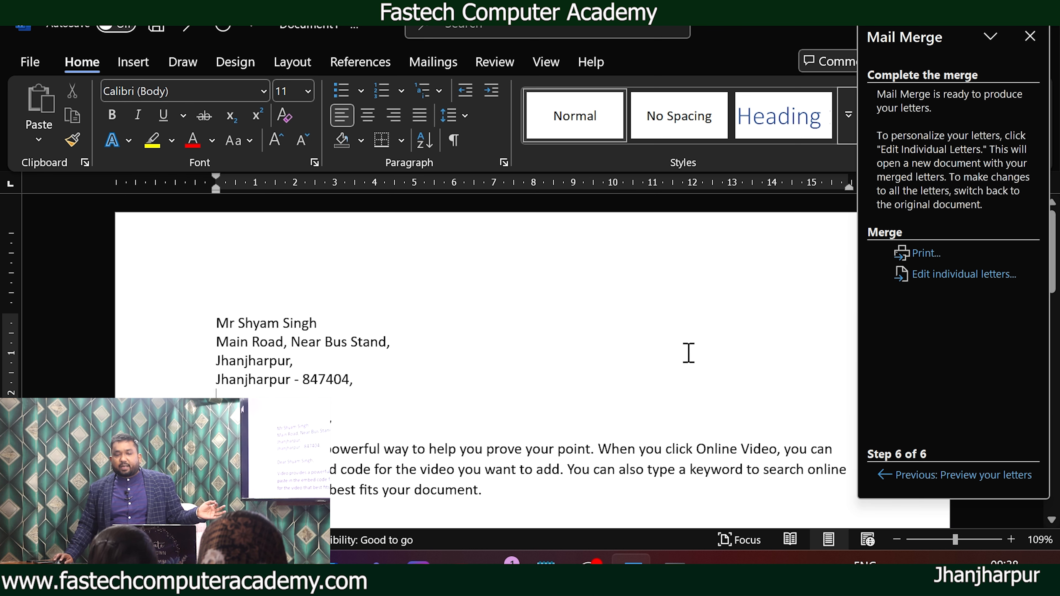
left_click(975, 277)
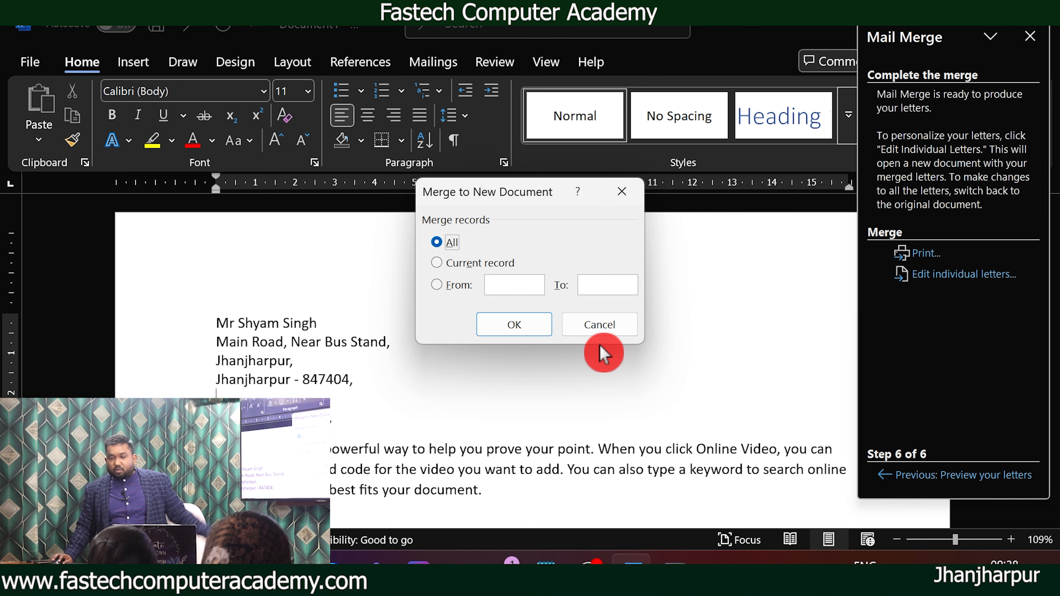
left_click(514, 324)
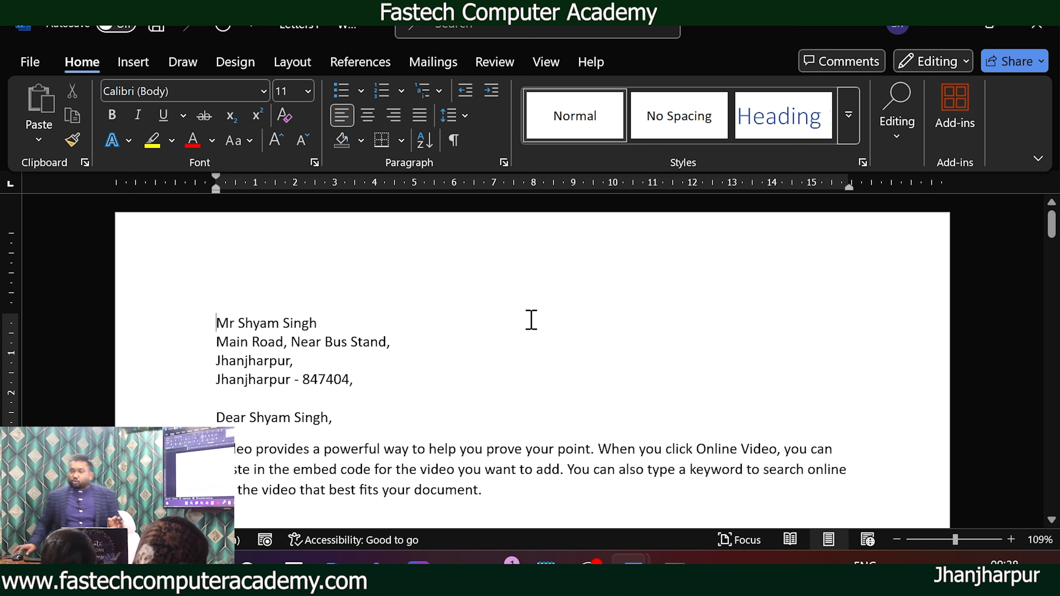
scroll(530, 321, "down", 2)
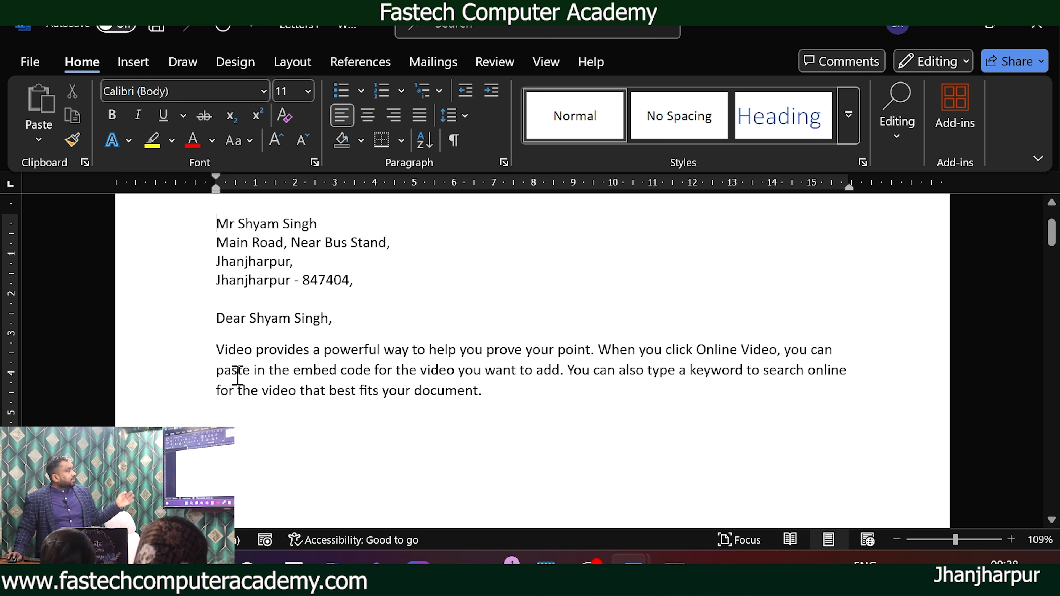
- Review the merged letters, comparing each recipient's address lines, greeting and body text across all the pages
left_click_drag(222, 355, 511, 403)
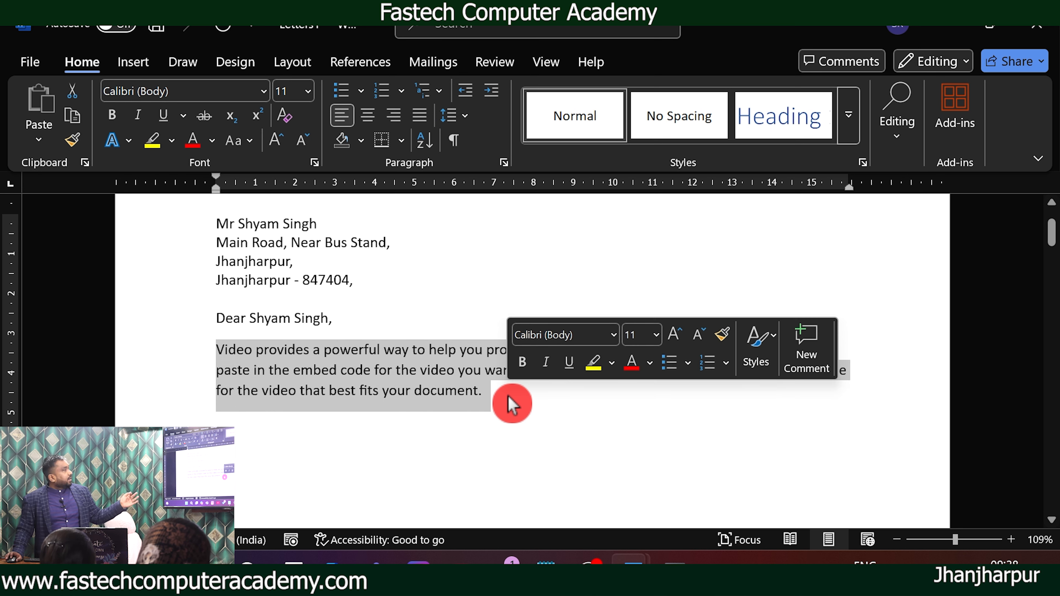
scroll(509, 396, "up", 2)
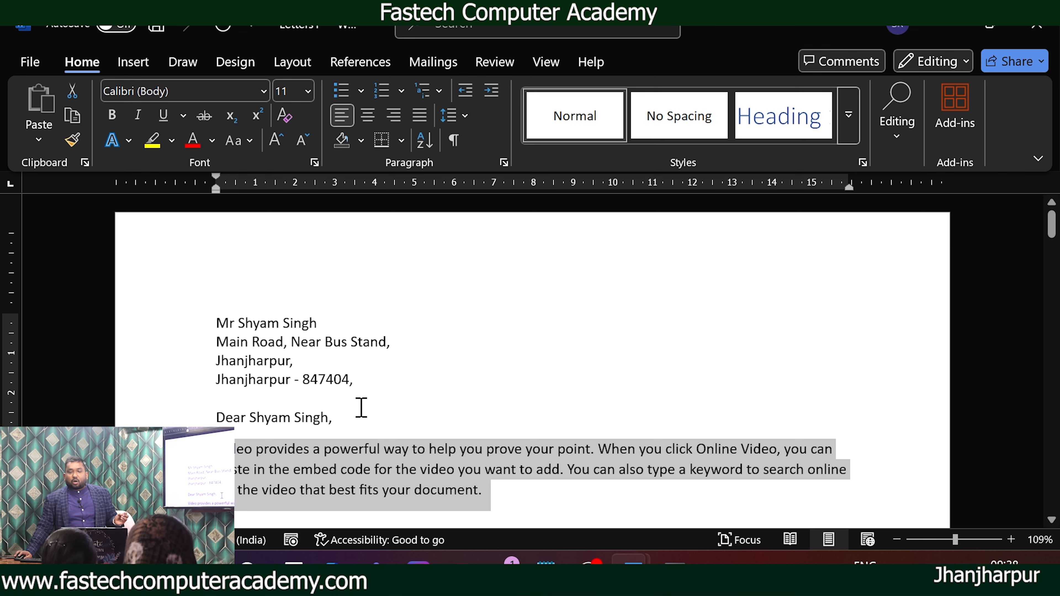
scroll(361, 407, "down", 1)
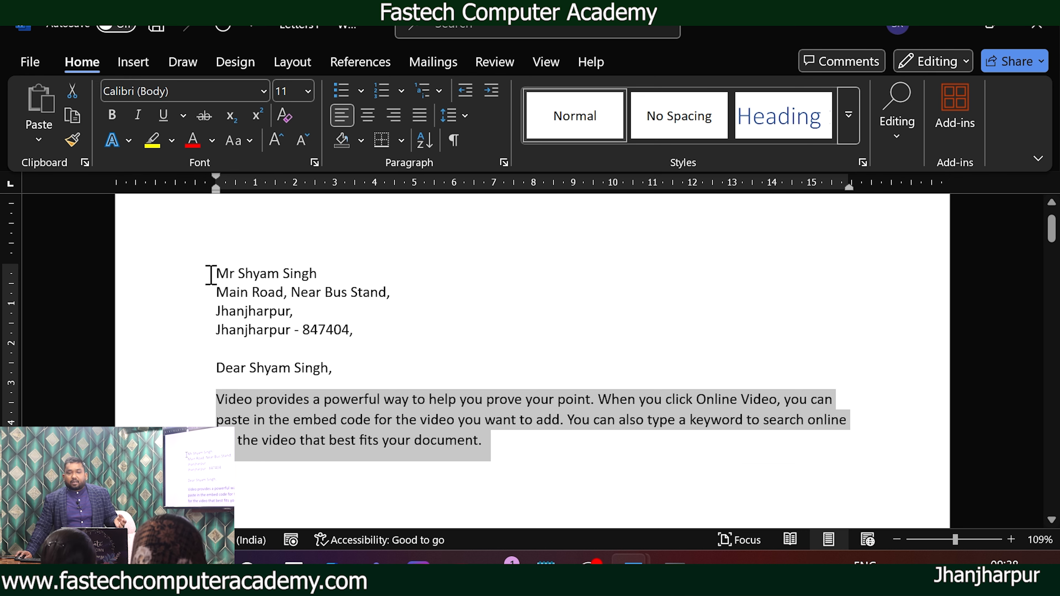
left_click_drag(211, 274, 378, 334)
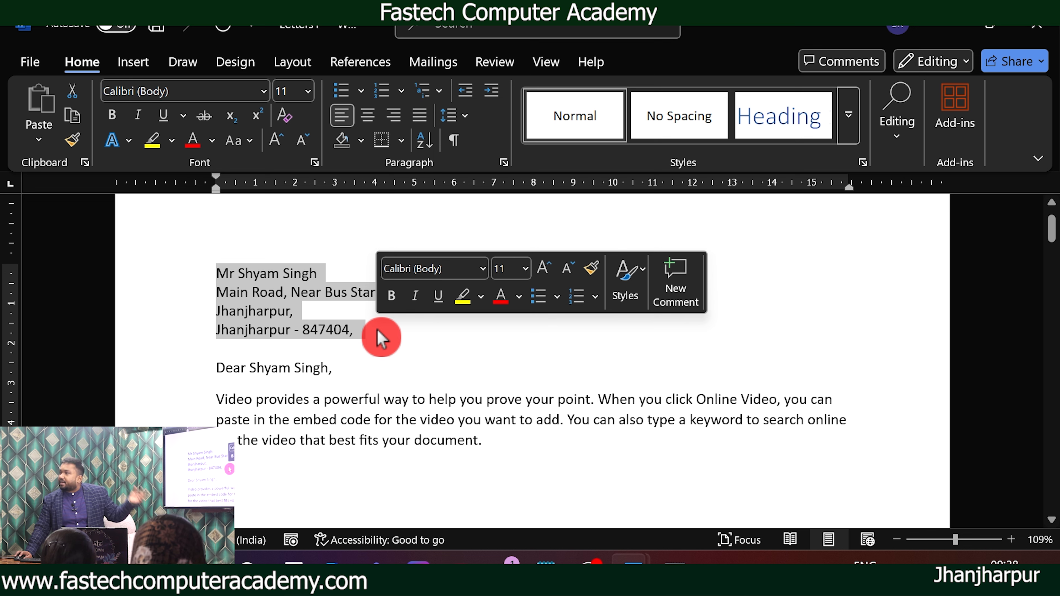
left_click_drag(334, 371, 225, 371)
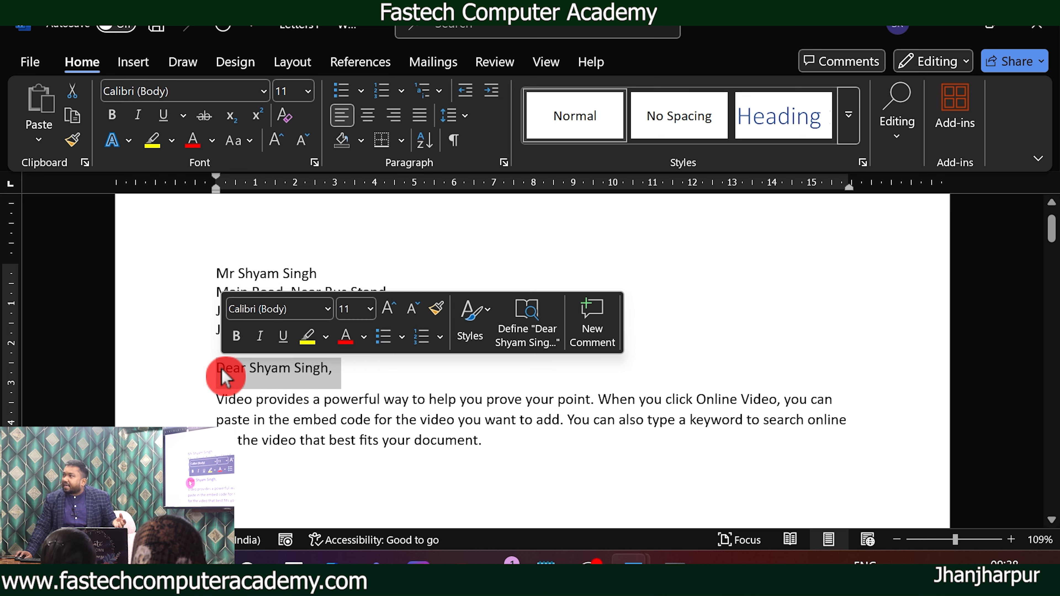
left_click(401, 420)
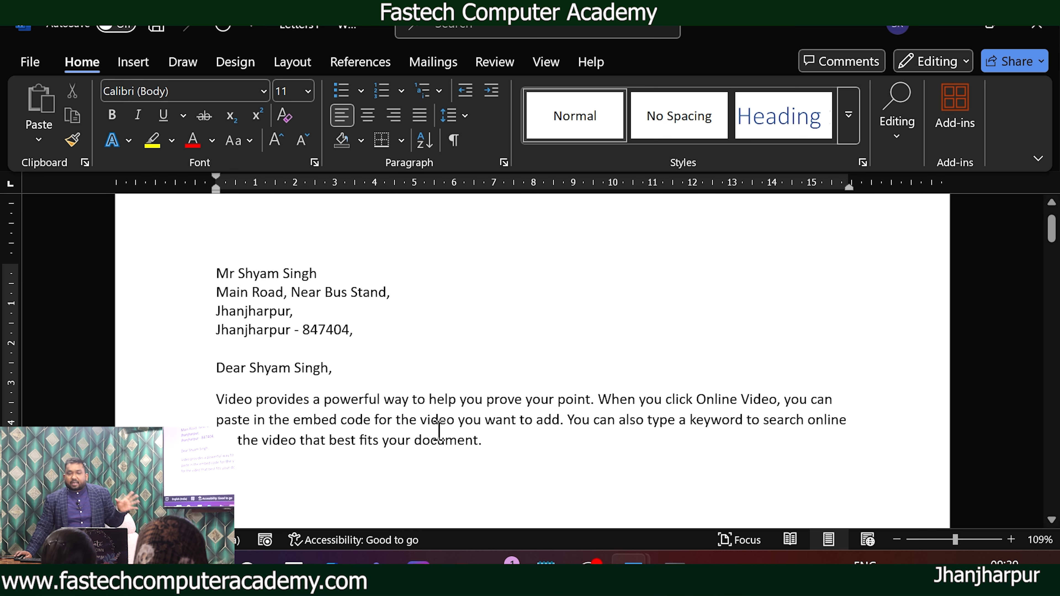
scroll(439, 430, "down", 10)
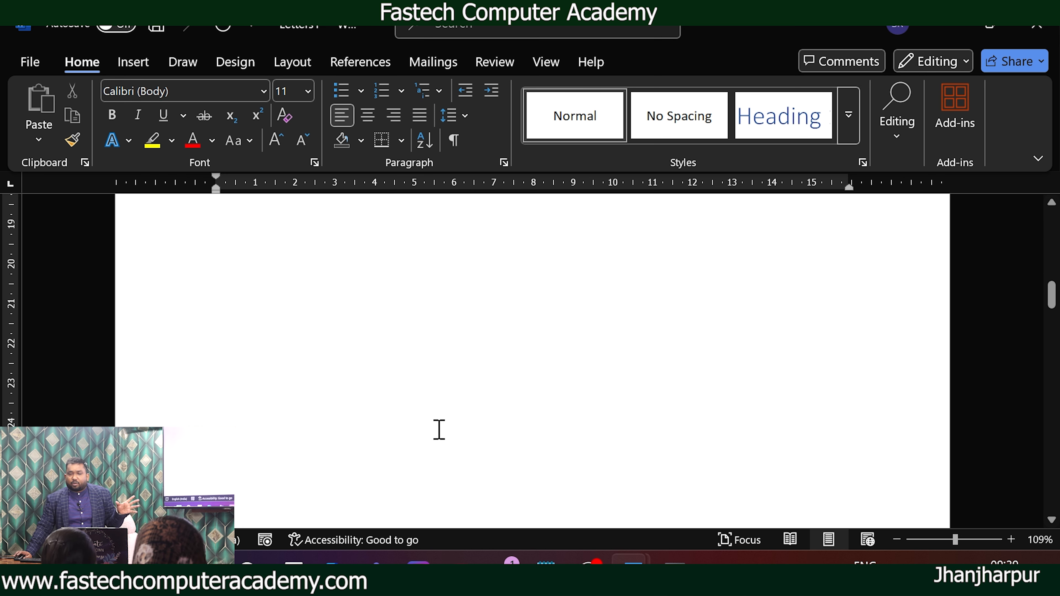
scroll(439, 430, "down", 5)
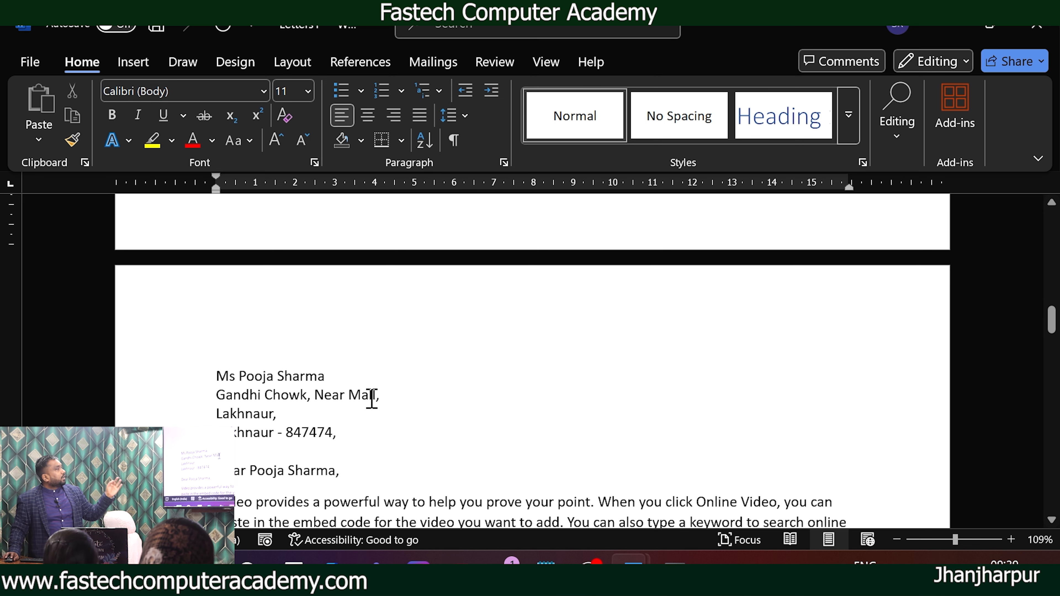
scroll(324, 467, "down", 1)
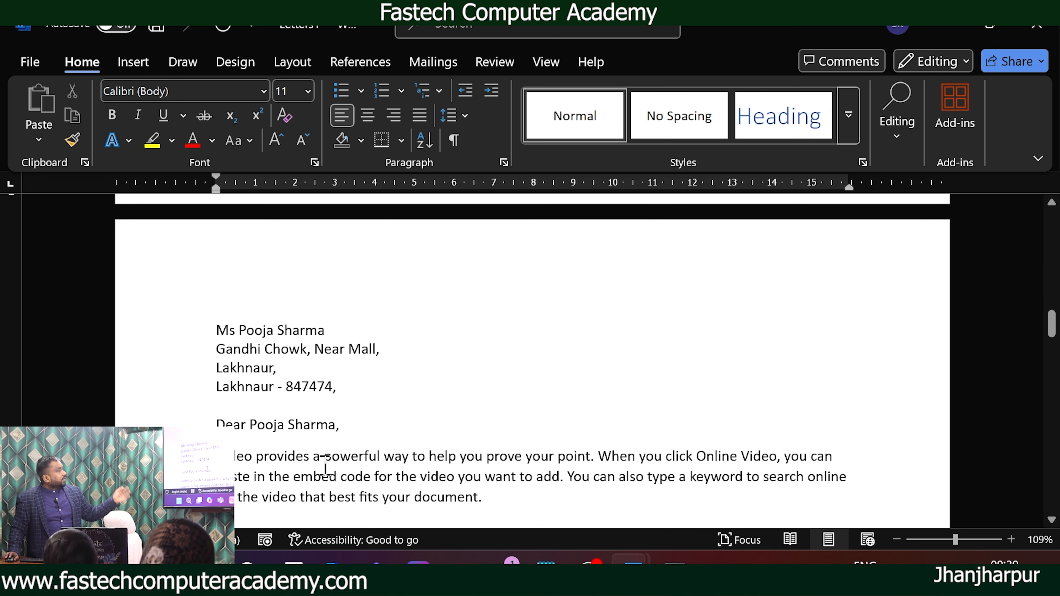
left_click_drag(251, 459, 469, 492)
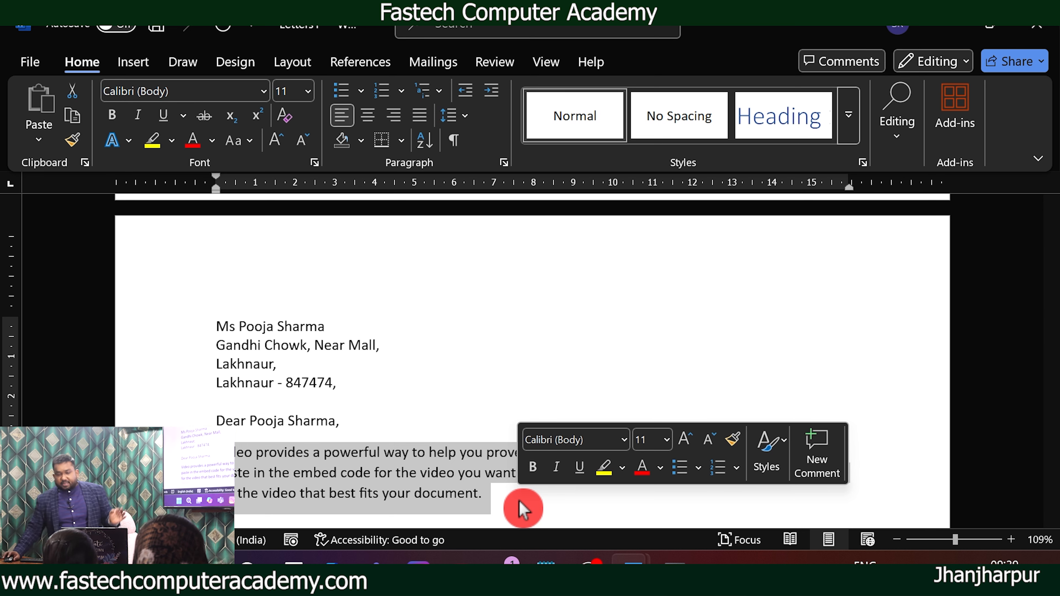
scroll(348, 436, "down", 8)
scroll(348, 436, "down", 10)
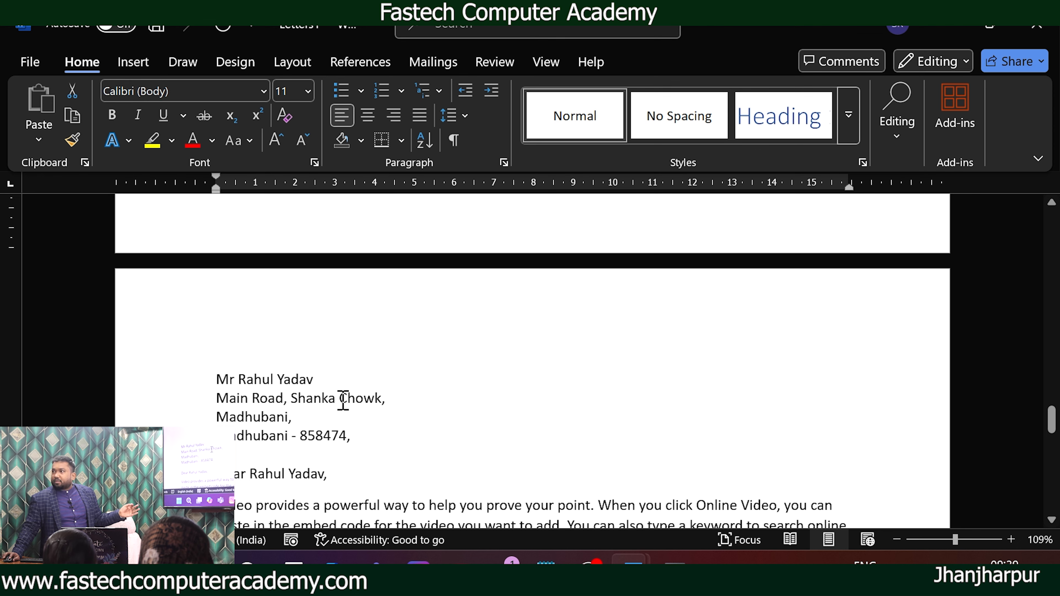
scroll(343, 400, "down", 2)
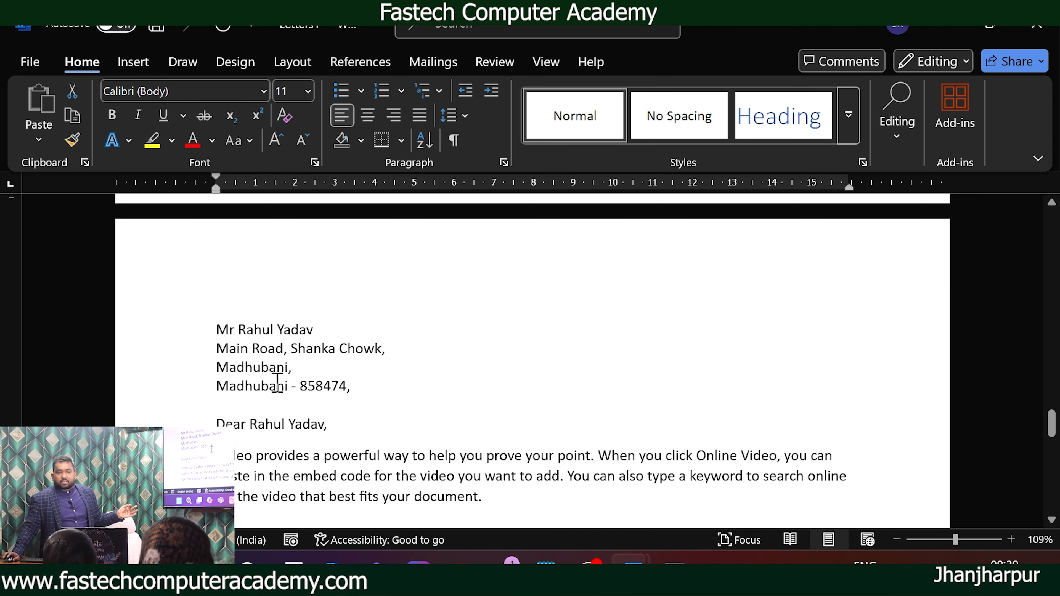
left_click(342, 387)
left_click(378, 389)
scroll(375, 389, "down", 2)
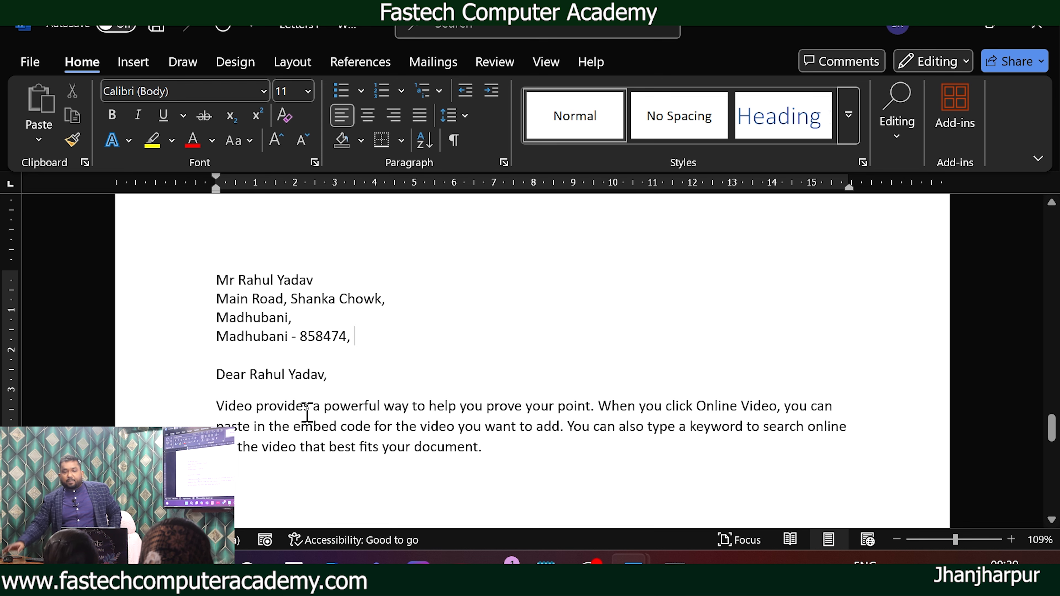
scroll(576, 351, "up", 20)
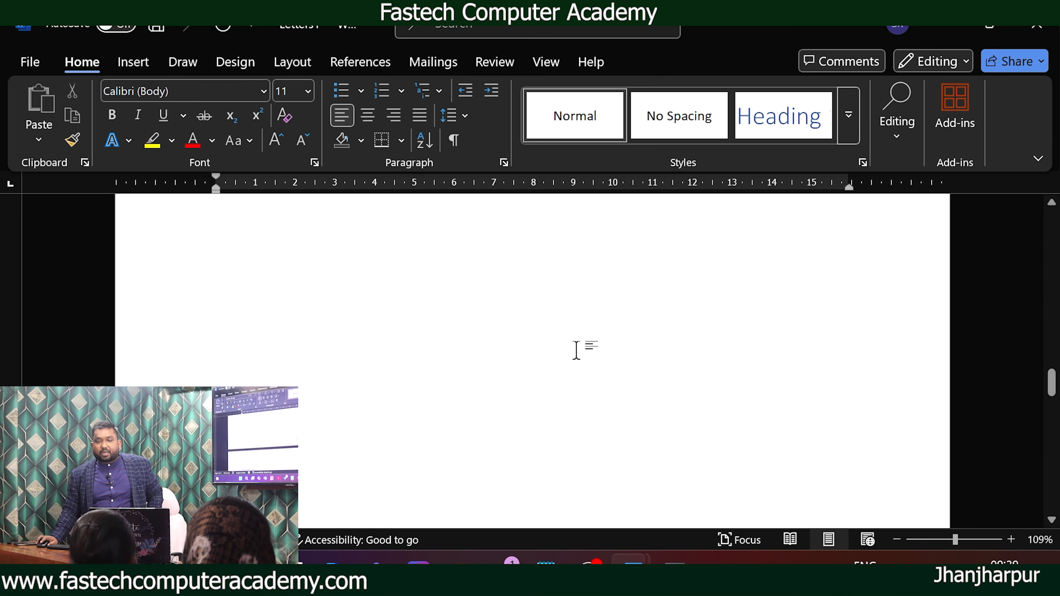
scroll(569, 336, "up", 4)
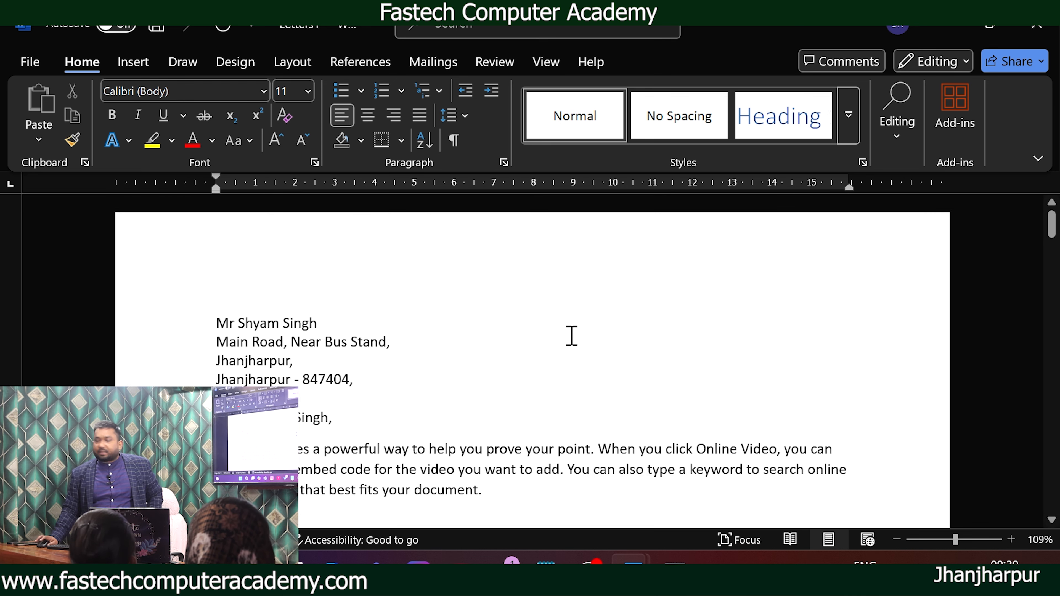
scroll(570, 337, "down", 20)
scroll(579, 328, "down", 5)
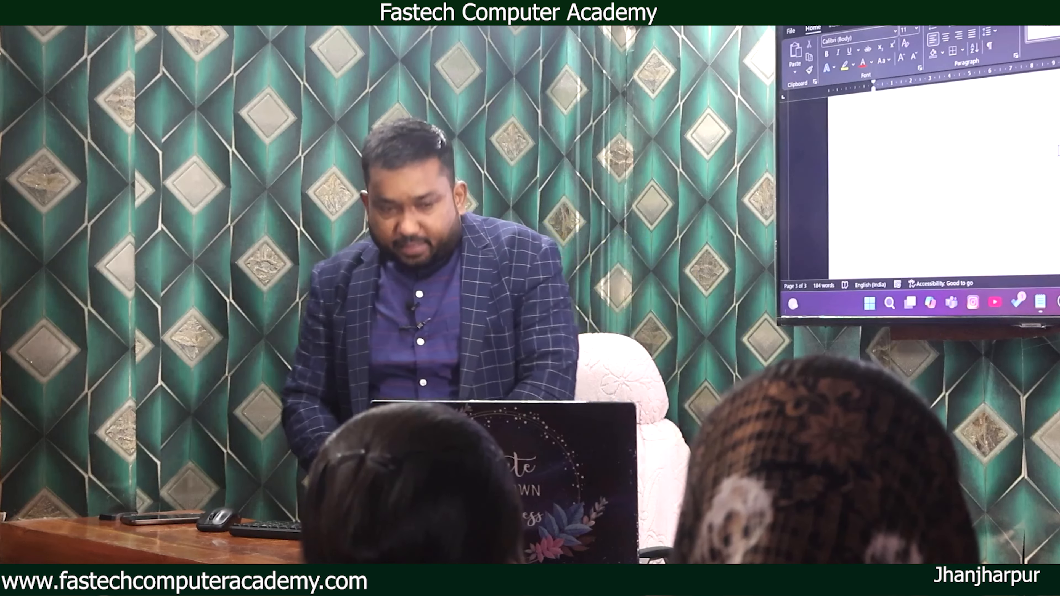
- Start a blank document and attach the existing recipient list friend's list.mdb from the ABHI folder on Local Disk (D:)
key("super+r")
key("Escape")
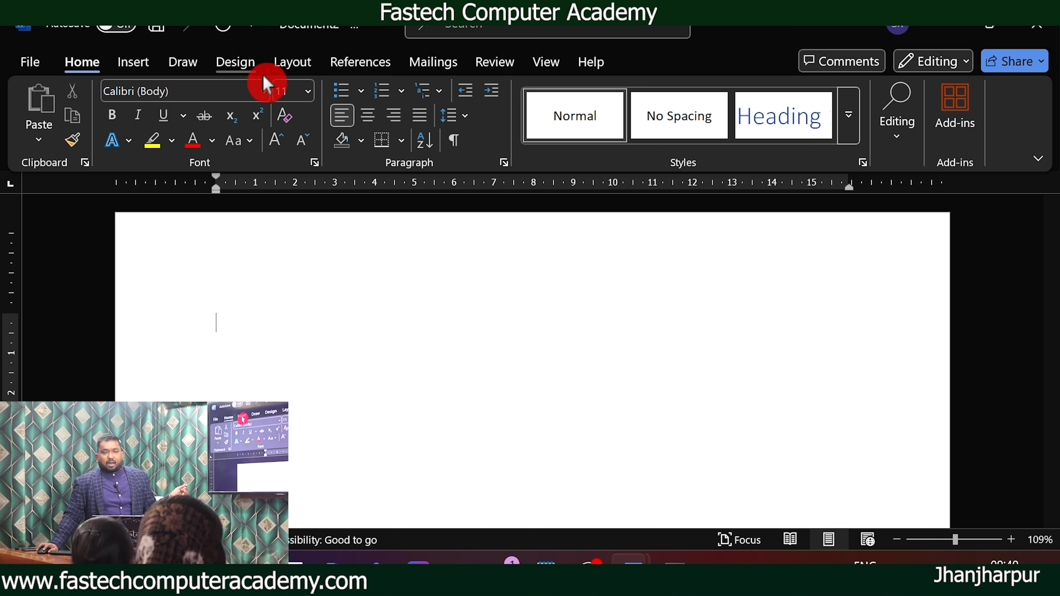
left_click(434, 65)
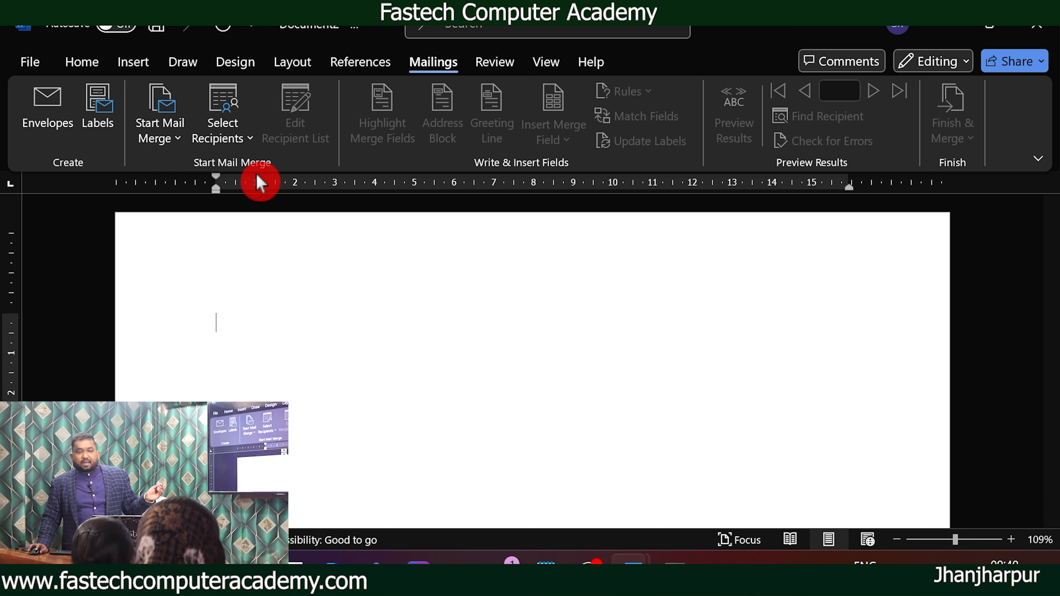
left_click(236, 132)
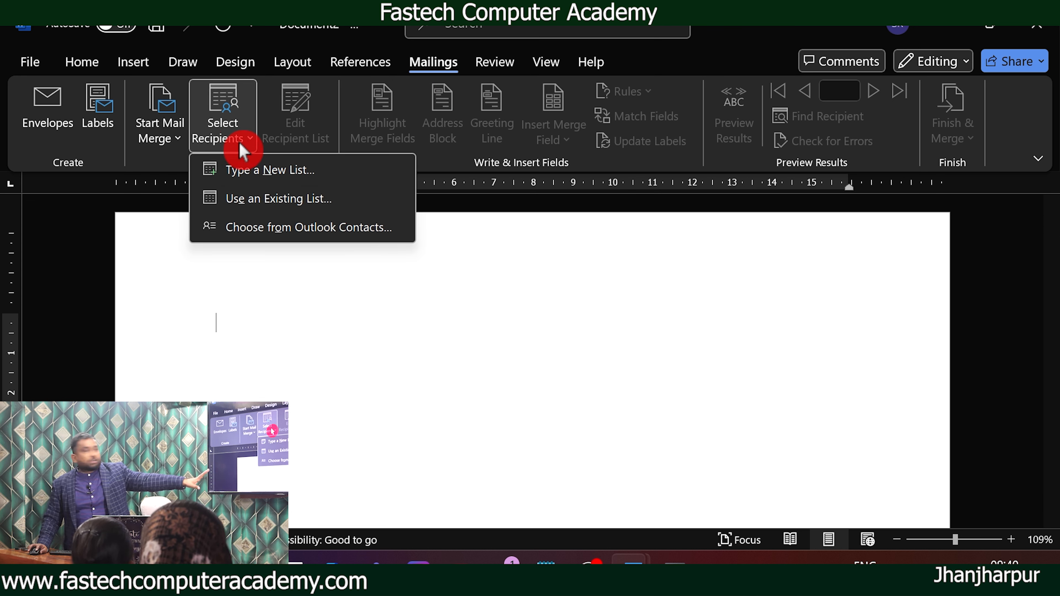
left_click(269, 200)
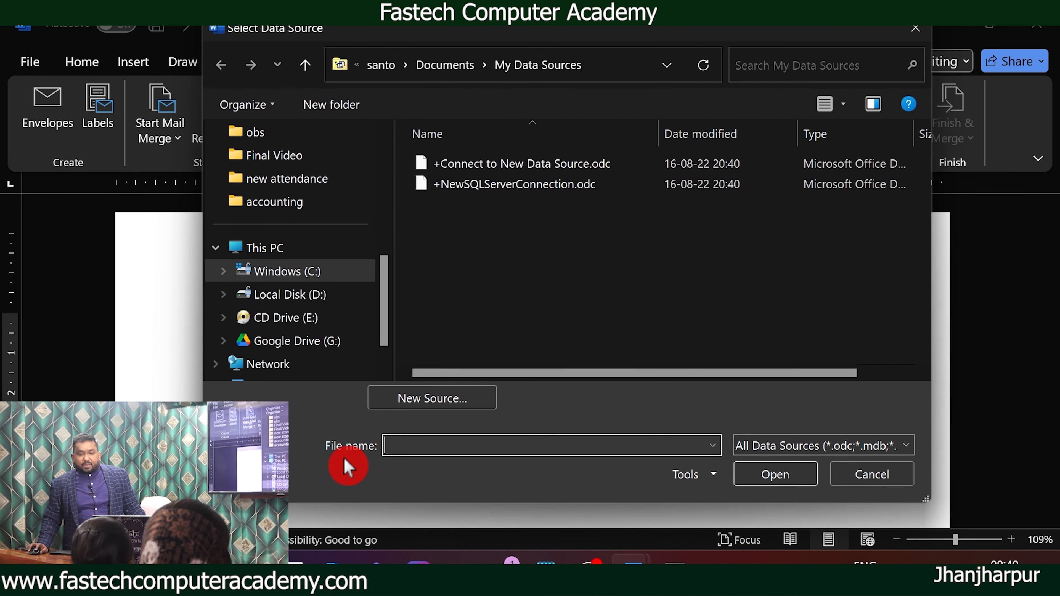
left_click(323, 298)
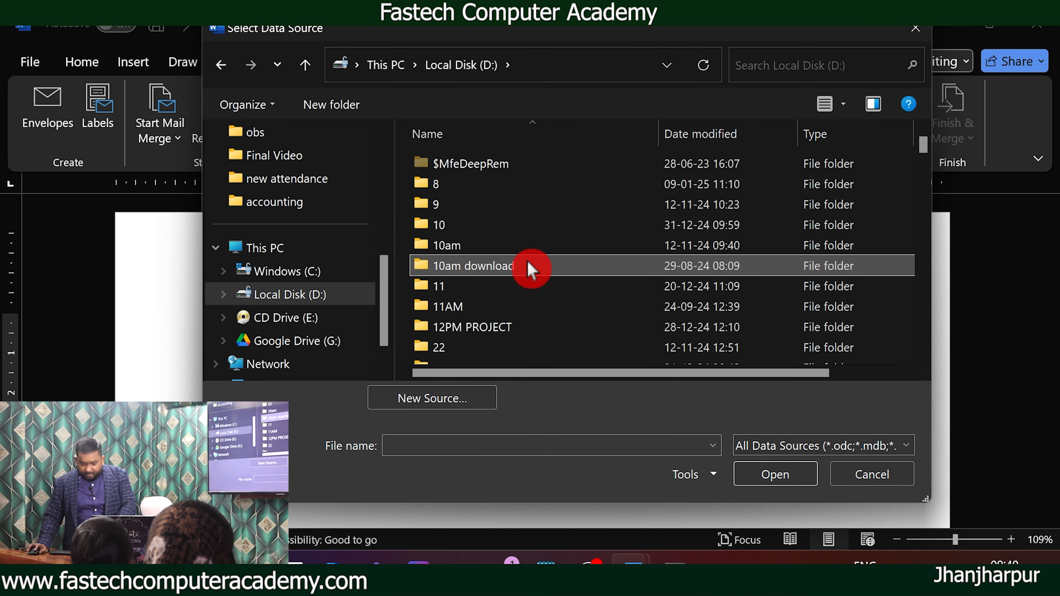
scroll(530, 270, "down", 5)
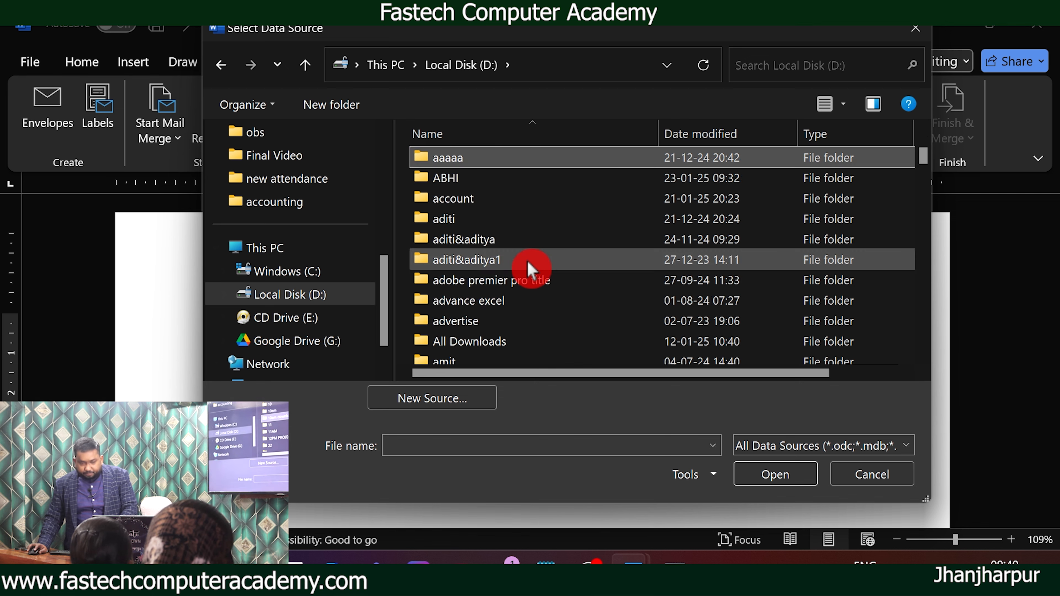
double_click(484, 180)
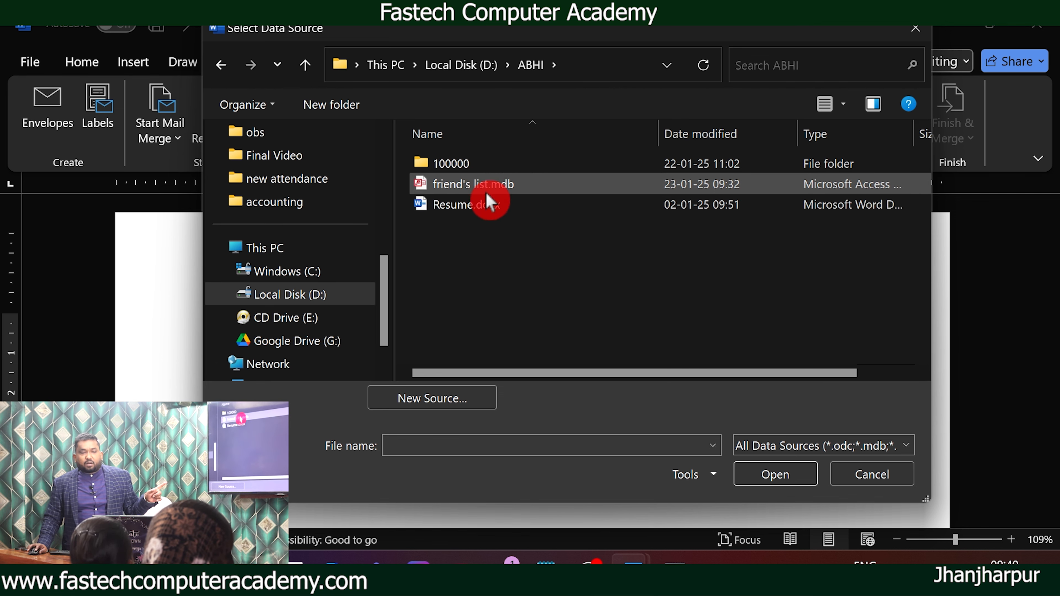
left_click(496, 190)
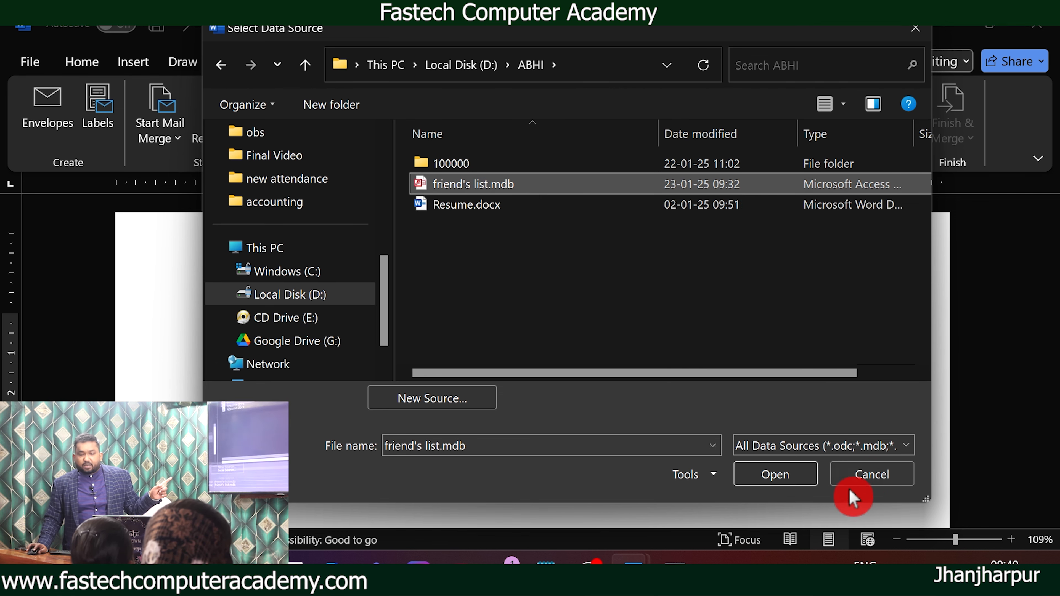
left_click(776, 476)
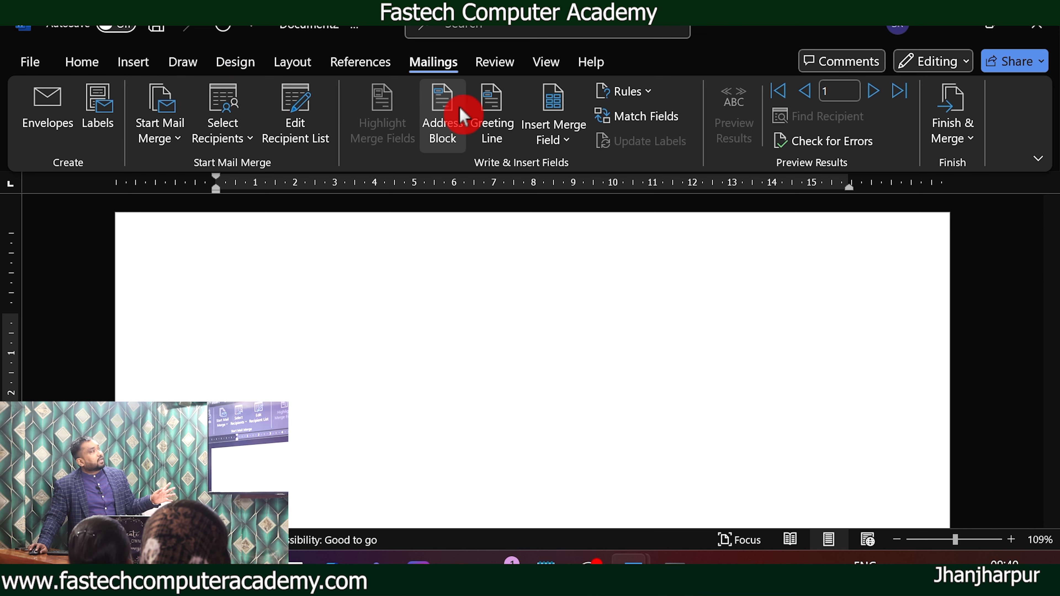
- Insert an address block with the default format and generate two sample paragraphs below it with =rand(2)
left_click(452, 148)
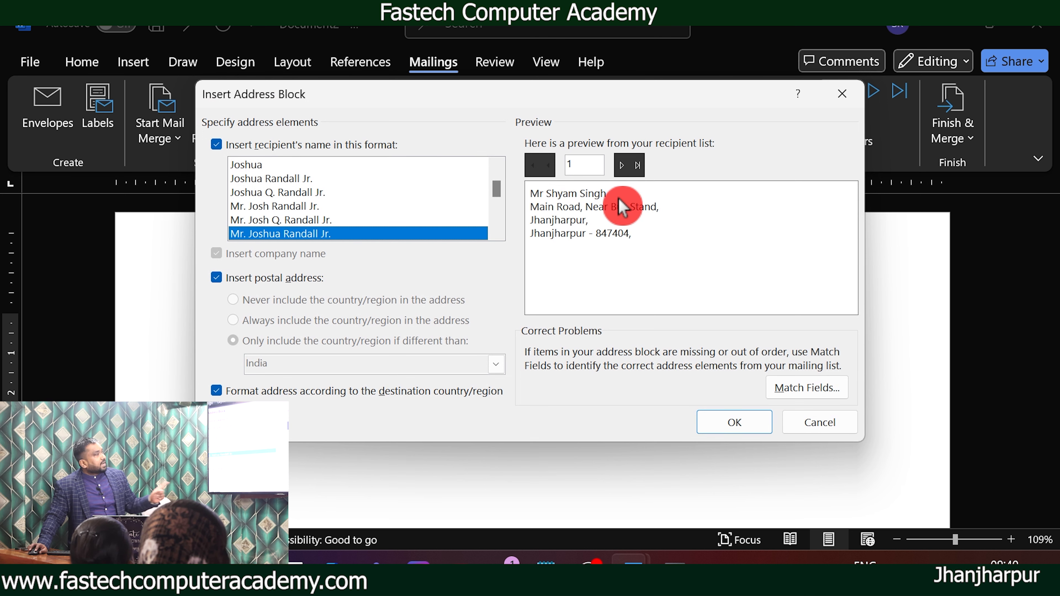
left_click(739, 418)
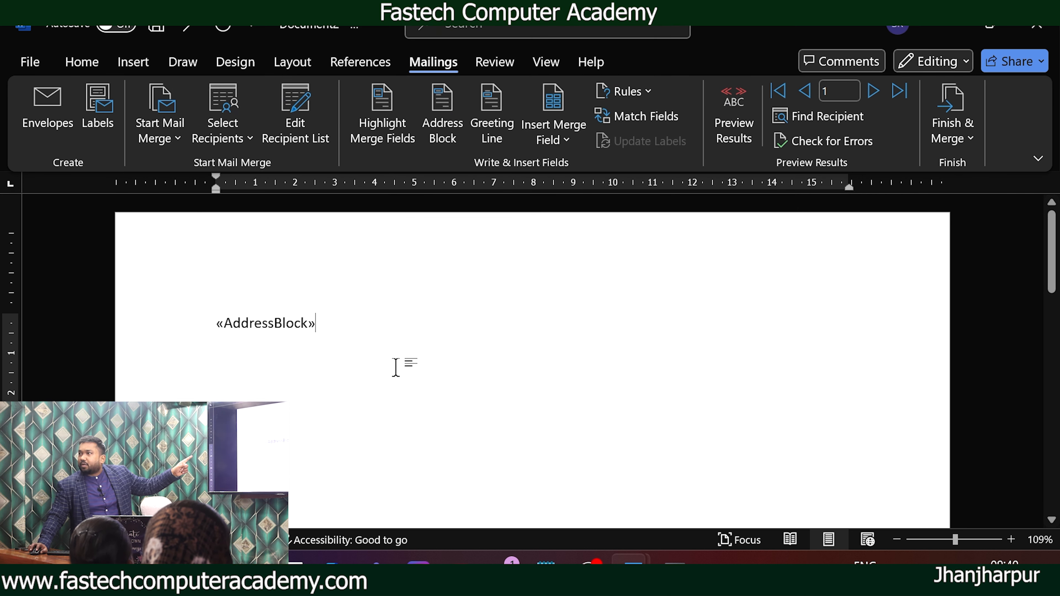
key("Return")
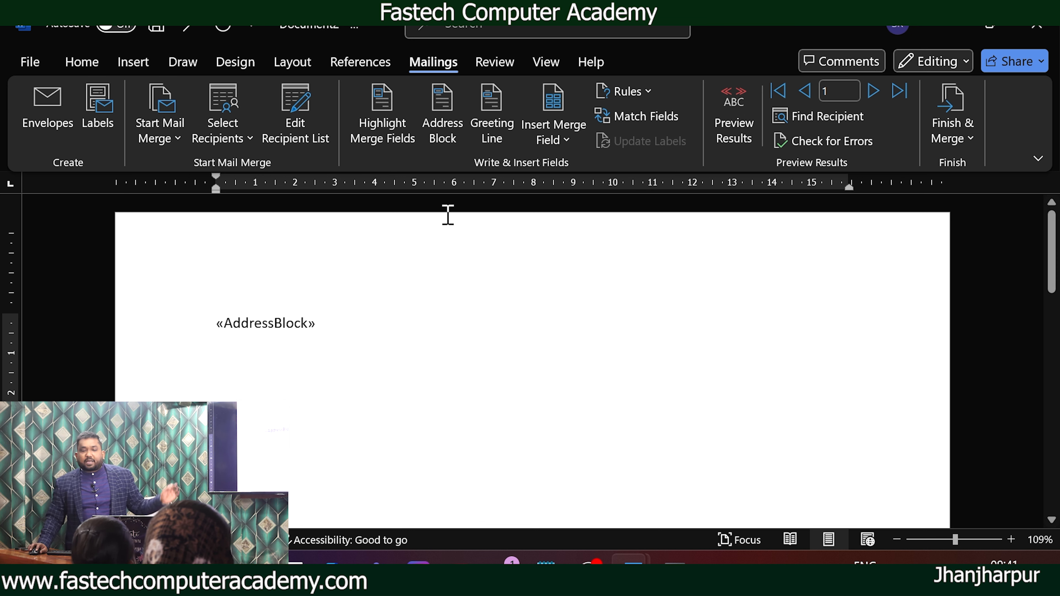
type("=rand(2")
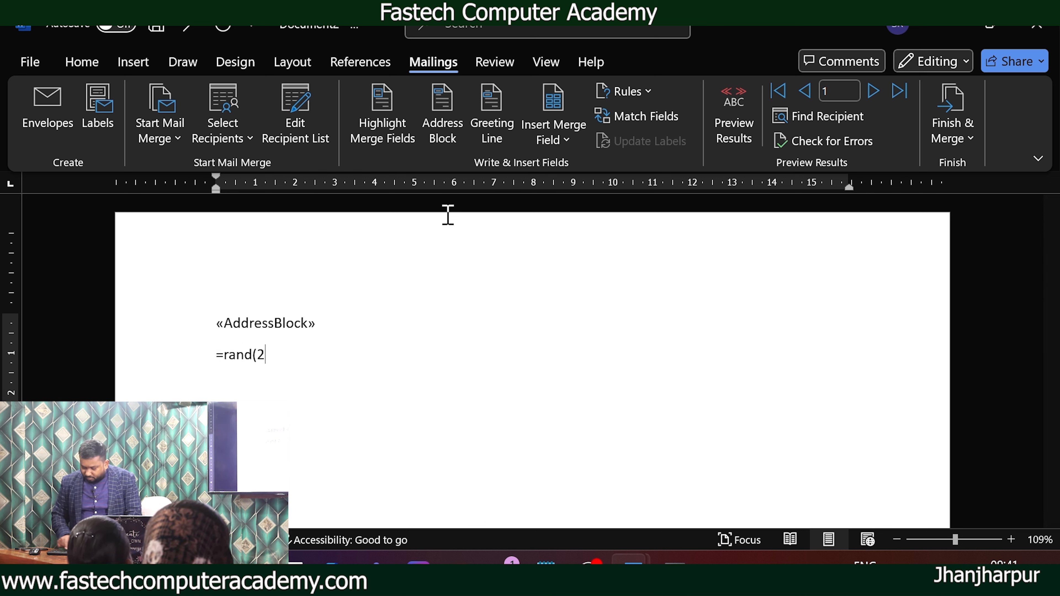
type(")")
key("Return")
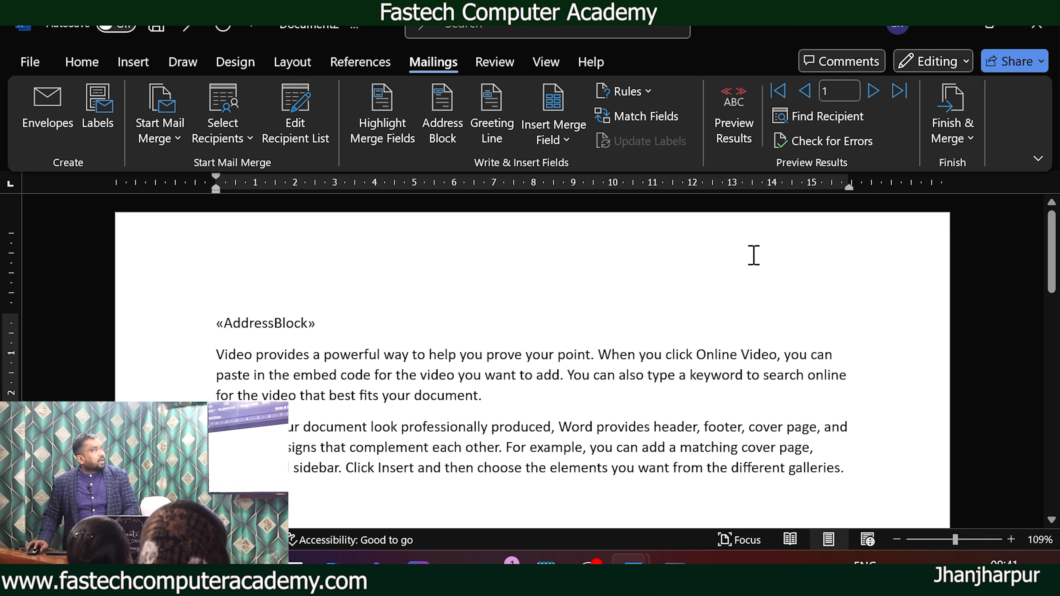
- Merge all records into a new document of individual letters and check each recipient's letter
left_click(977, 128)
left_click(983, 173)
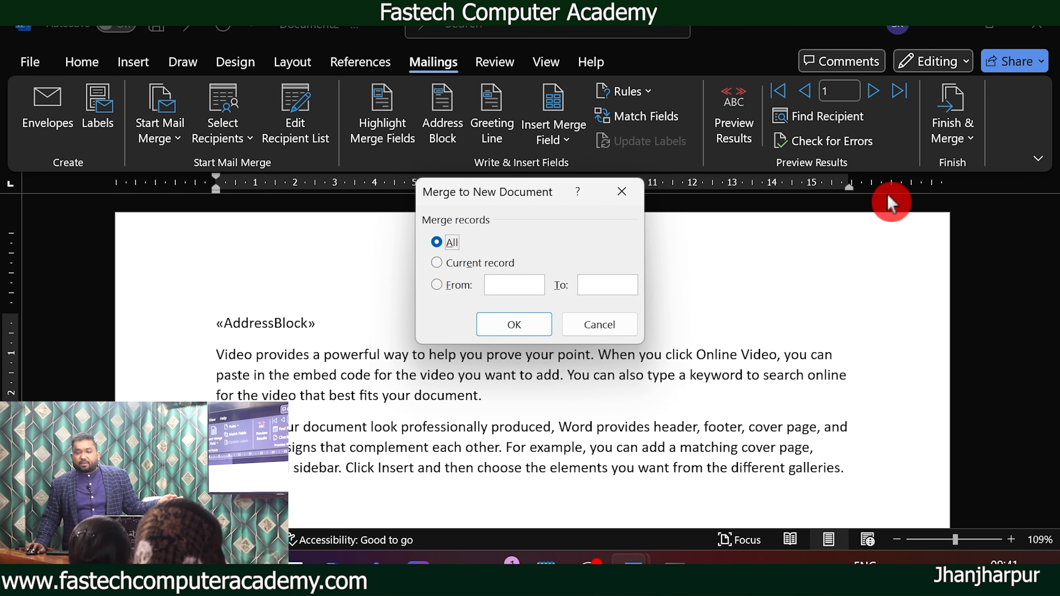
left_click(512, 322)
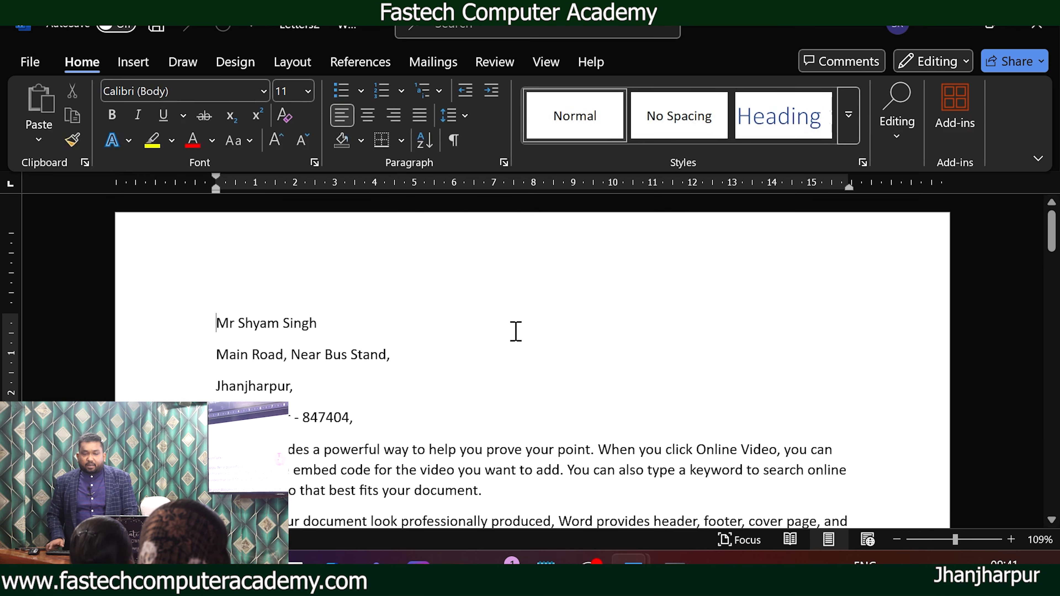
scroll(443, 295, "down", 3)
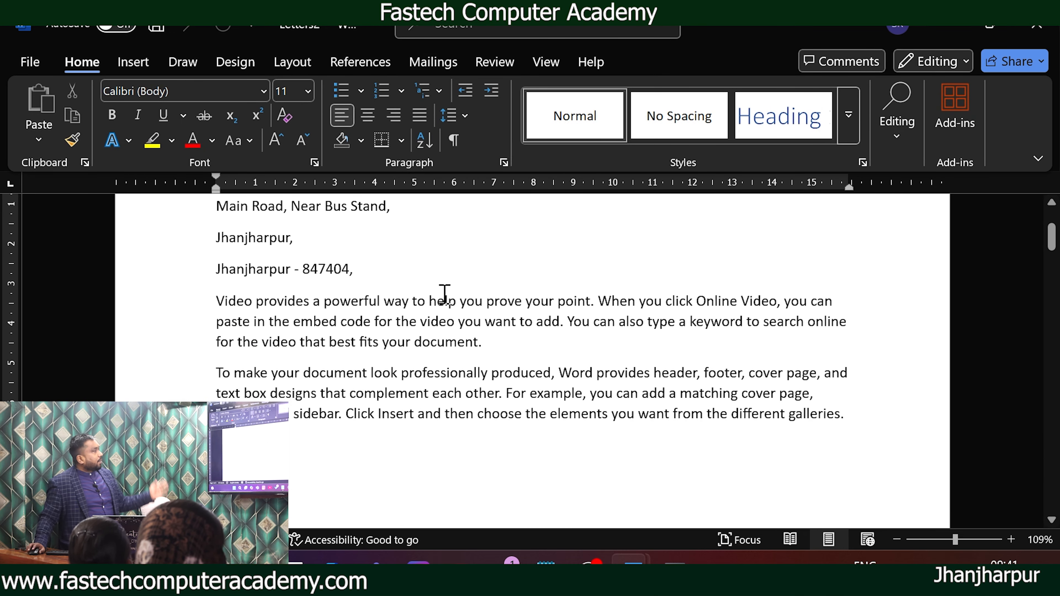
scroll(443, 295, "up", 2)
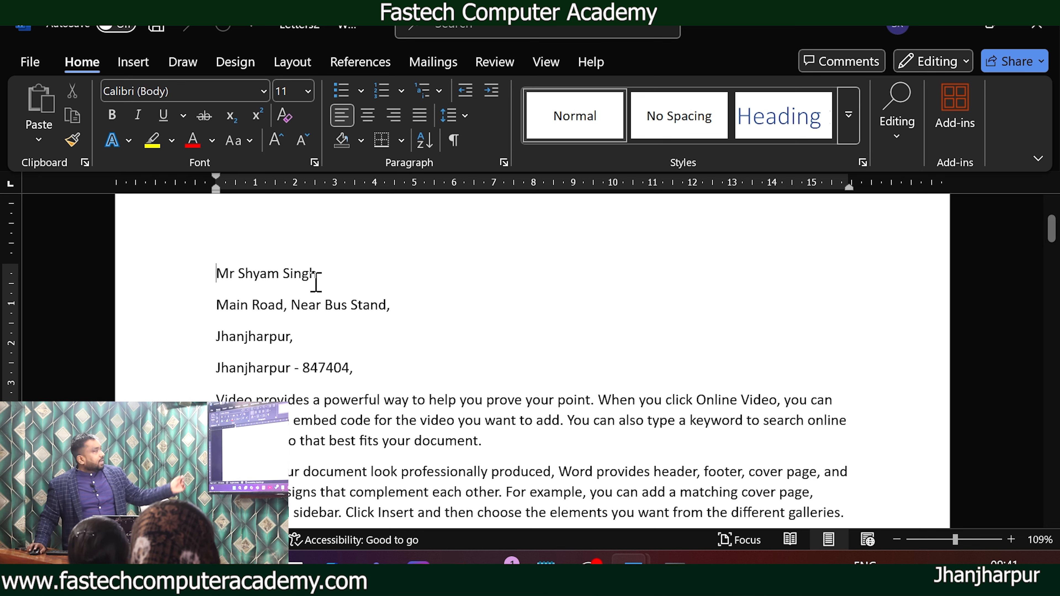
scroll(315, 284, "down", 15)
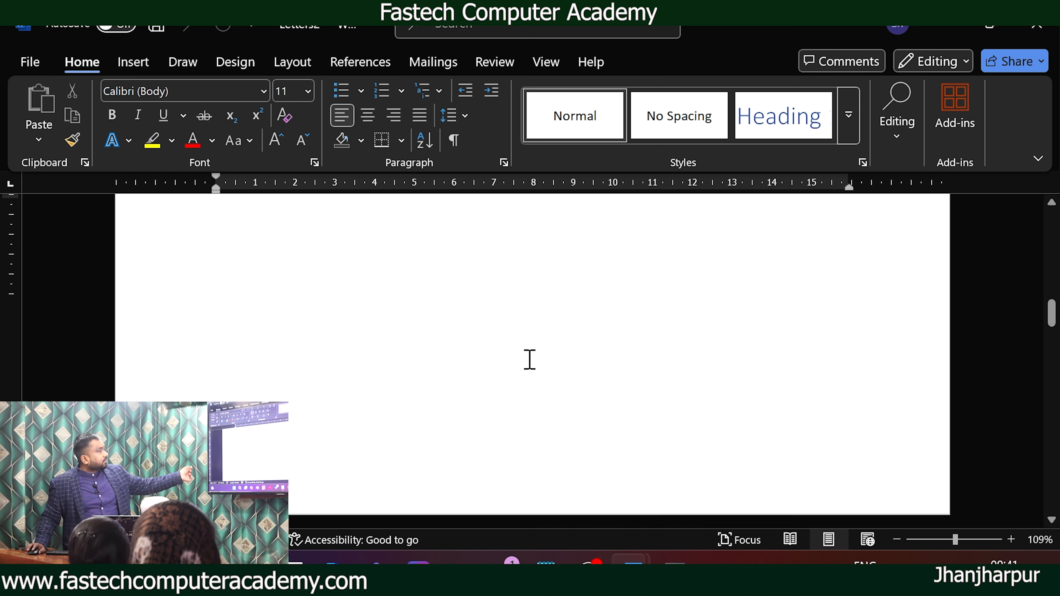
scroll(536, 356, "down", 1)
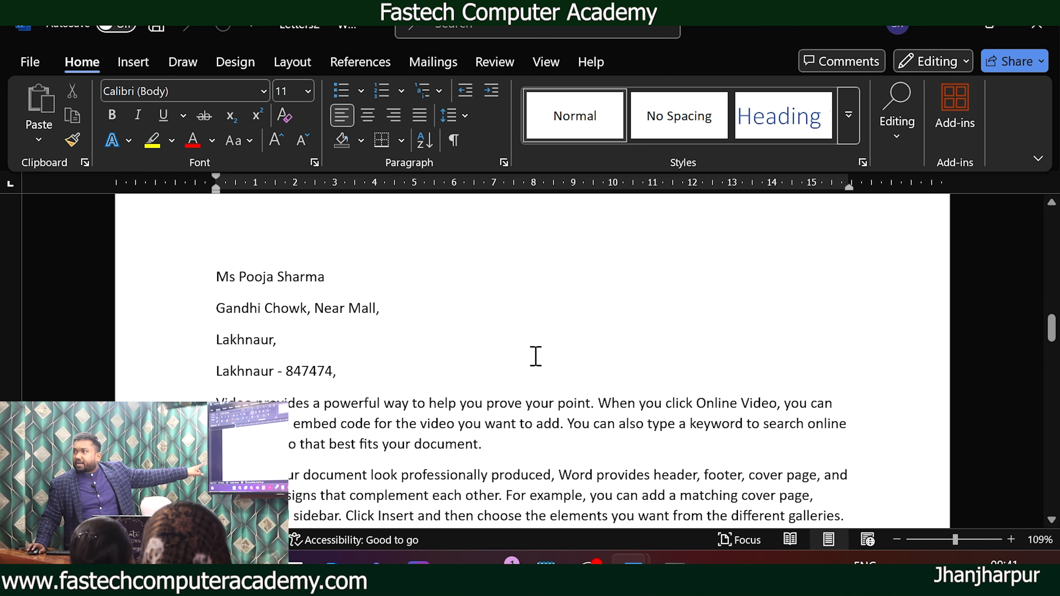
scroll(535, 356, "down", 15)
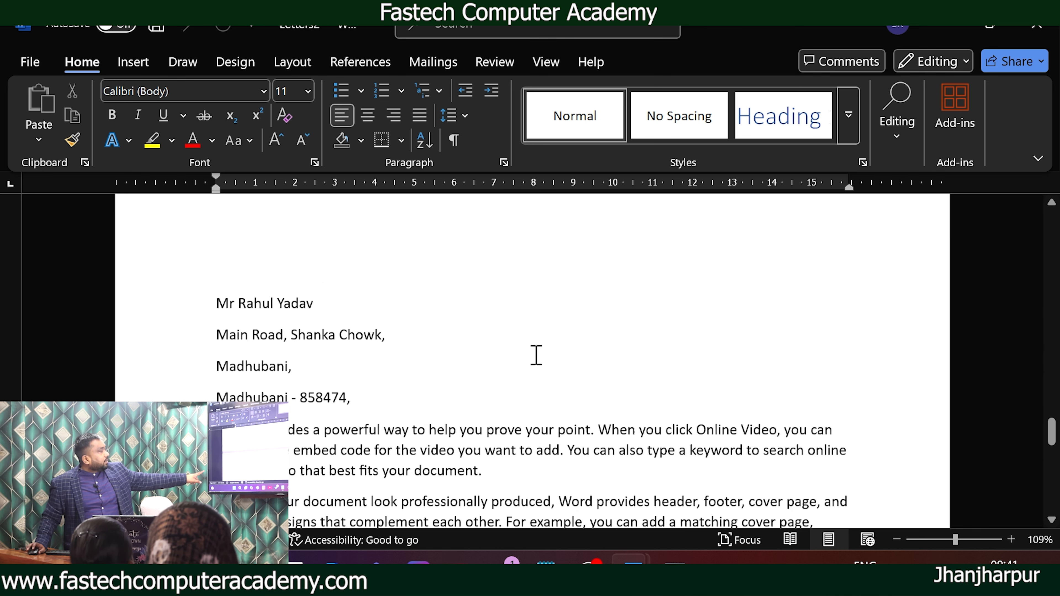